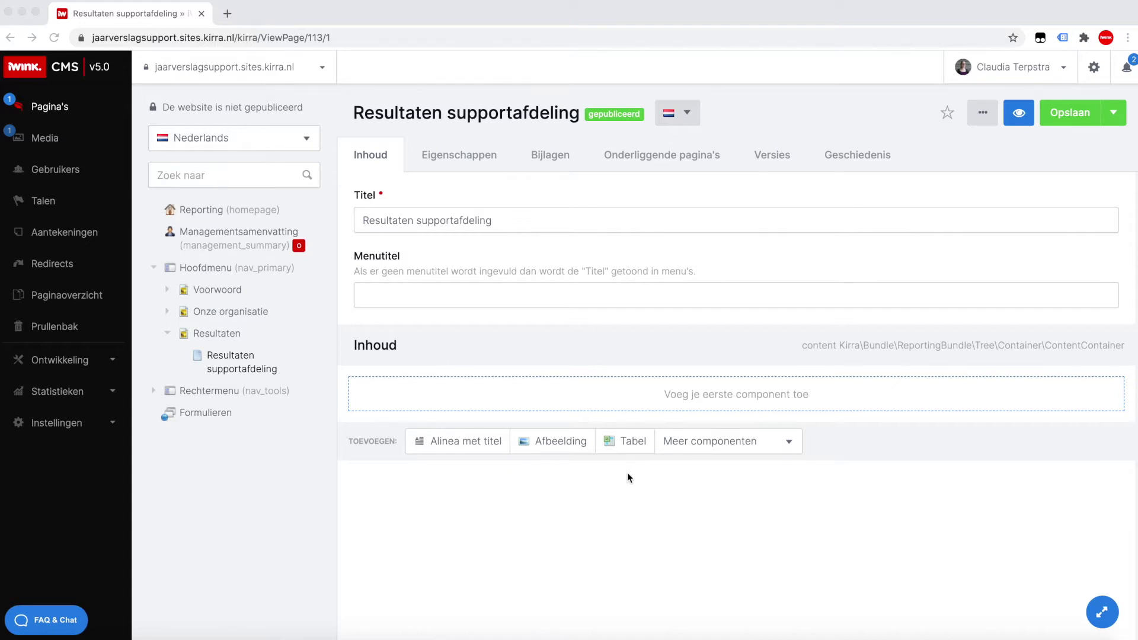
Look through the list of additional components available for the Resultaten supportafdeling page.
{"action": "left_click", "coordinate": [788, 442]}
{"action": "left_click", "coordinate": [788, 442]}
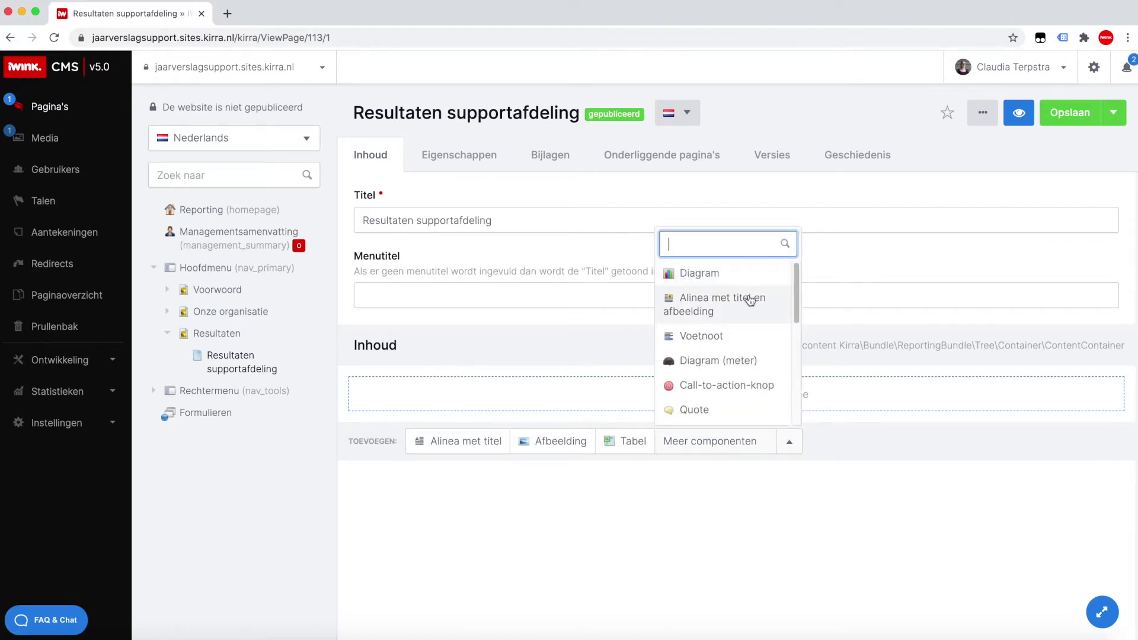
{"action": "scroll", "coordinate": [753, 311], "scroll_direction": "down", "scroll_amount": 3}
{"action": "scroll", "coordinate": [756, 323], "scroll_direction": "down", "scroll_amount": 4}
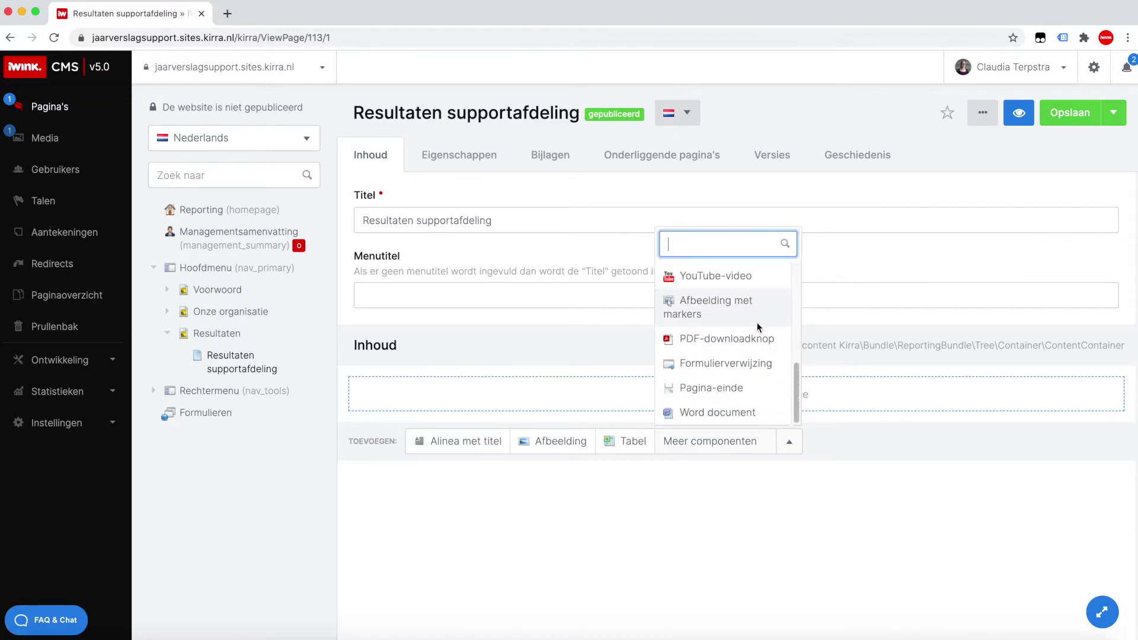
{"action": "scroll", "coordinate": [782, 365], "scroll_direction": "up", "scroll_amount": 8}
{"action": "left_click", "coordinate": [868, 483]}
{"action": "scroll", "coordinate": [472, 497], "scroll_direction": "down", "scroll_amount": 1}
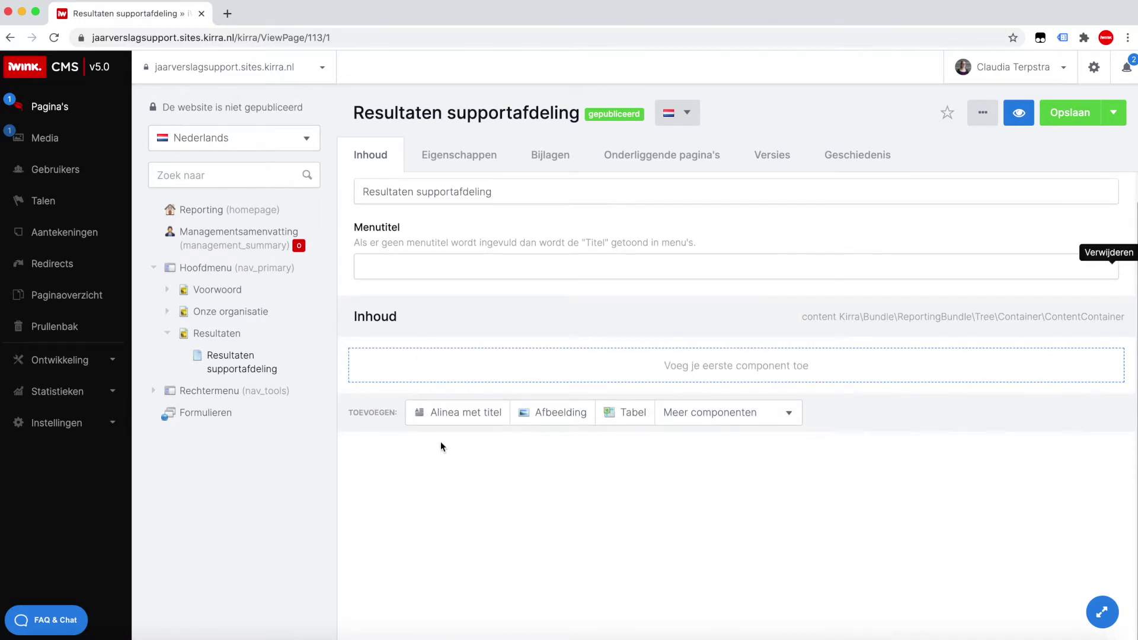
Add an Alinea met titel component titled "Titel" with two paragraphs of Lorem ipsum text.
{"action": "left_click", "coordinate": [456, 416]}
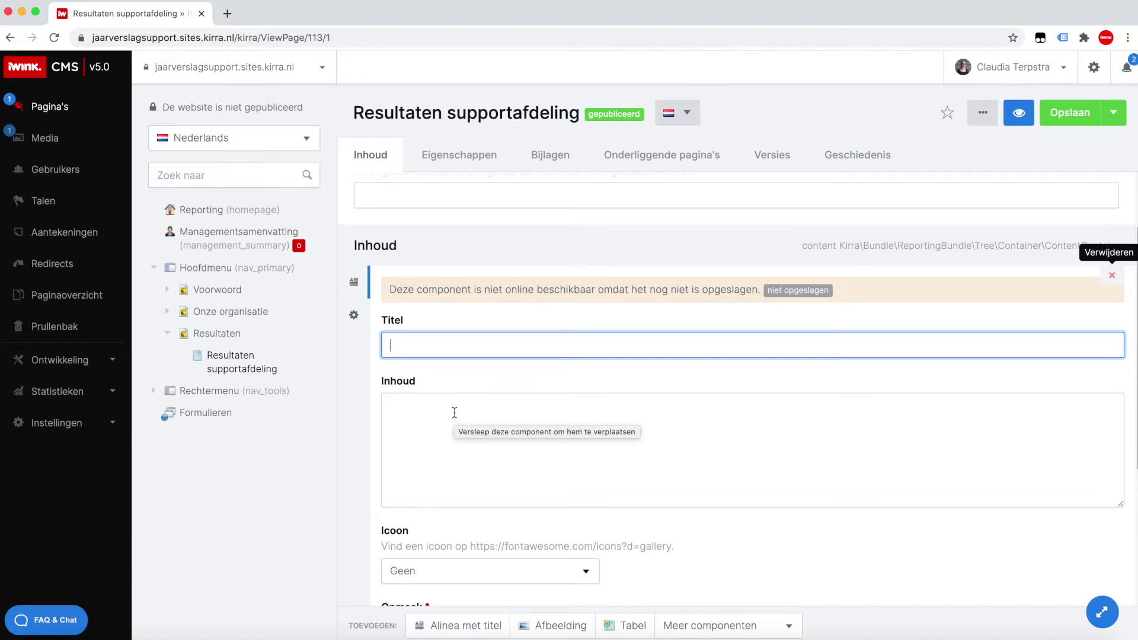
{"action": "type", "text": "Titel"}
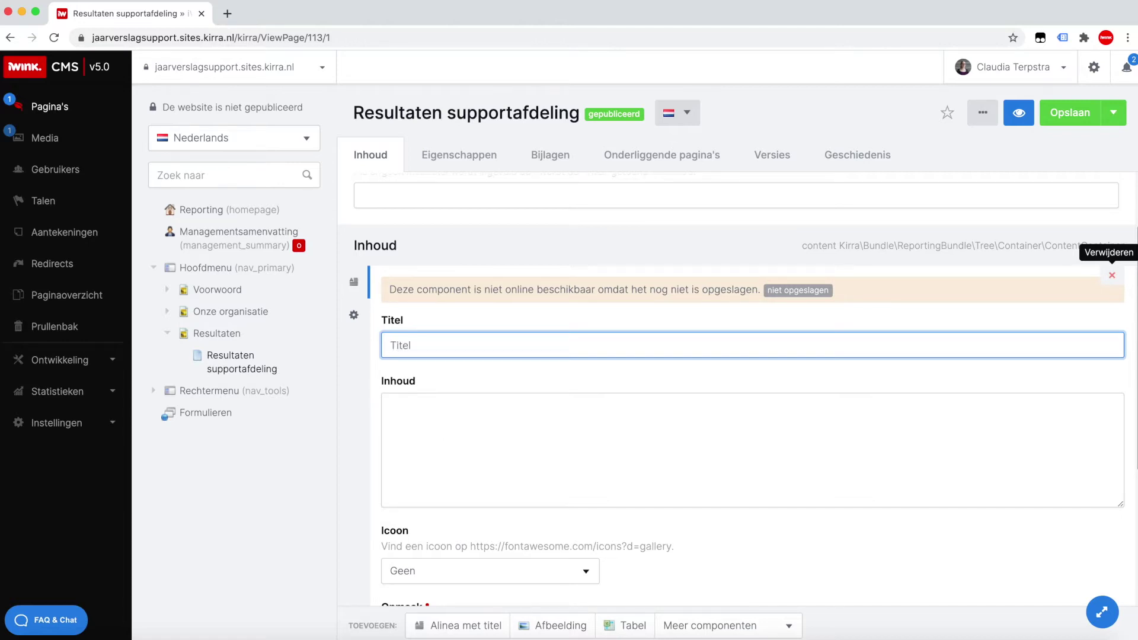
{"action": "left_click", "coordinate": [454, 412]}
{"action": "type", "text": "Lorem ipsum dolor sit amet consectetur adipiscing elit integer taciti sapien lobortis, vel pellentesque eget porttitor ornare quisque tortor viverra facilisi sed eros purus, nec a cubilia phasellus lacus etiam curabitur mus faucibus urna. Eget suspendisse nam curae penatibus et magna, dignissim varius est urna morbi, dictumst tempus cras tristique imperdiet. Ac nisi volutpat tempus augue nulla leo, risus eleifend egestas at odio, hac lectus facilisi ornare natoque."}
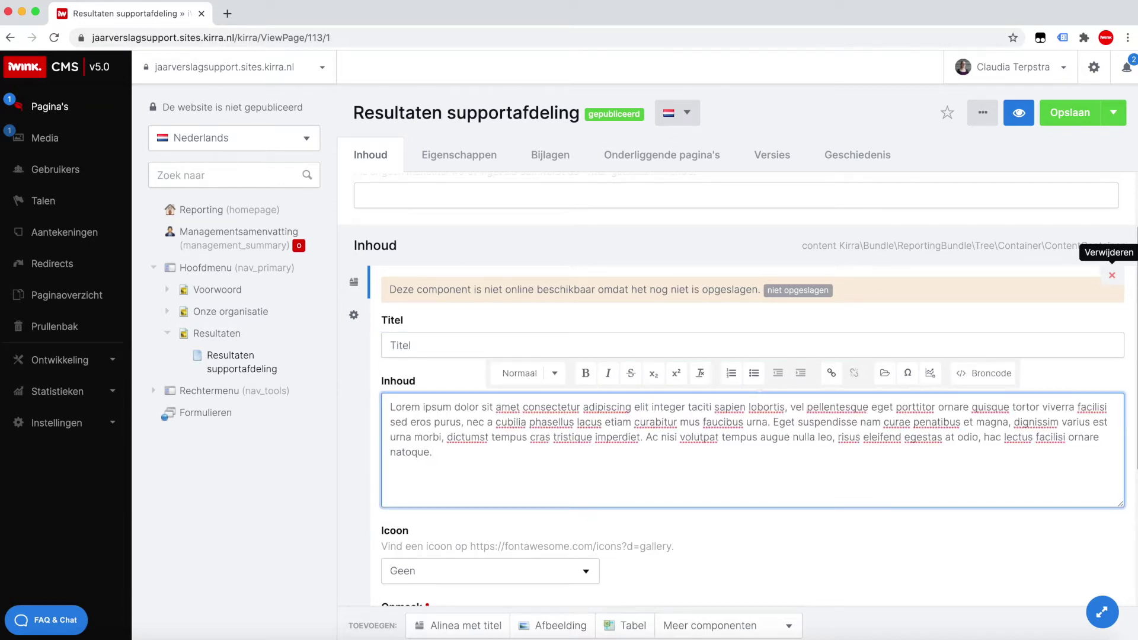
{"action": "type", "text": "Lorem ipsum dolor sit amet consectetur adipiscing elit integer taciti sapien lobortis, vel pellentesque eget porttitor ornare quisque tortor viverra facilisi sed eros purus, nec a cubilia phasellus lacus etiam curabitur mus faucibus urna. Eget suspendisse nam curae penatibus et magna, dignissim varius est urna morbi, dictumst tempus cras tristique imperdiet. Ac nisi volutpat tempus augue nulla leo, risus eleifend egestas at odio, hac lectus facilisi ornare natoque."}
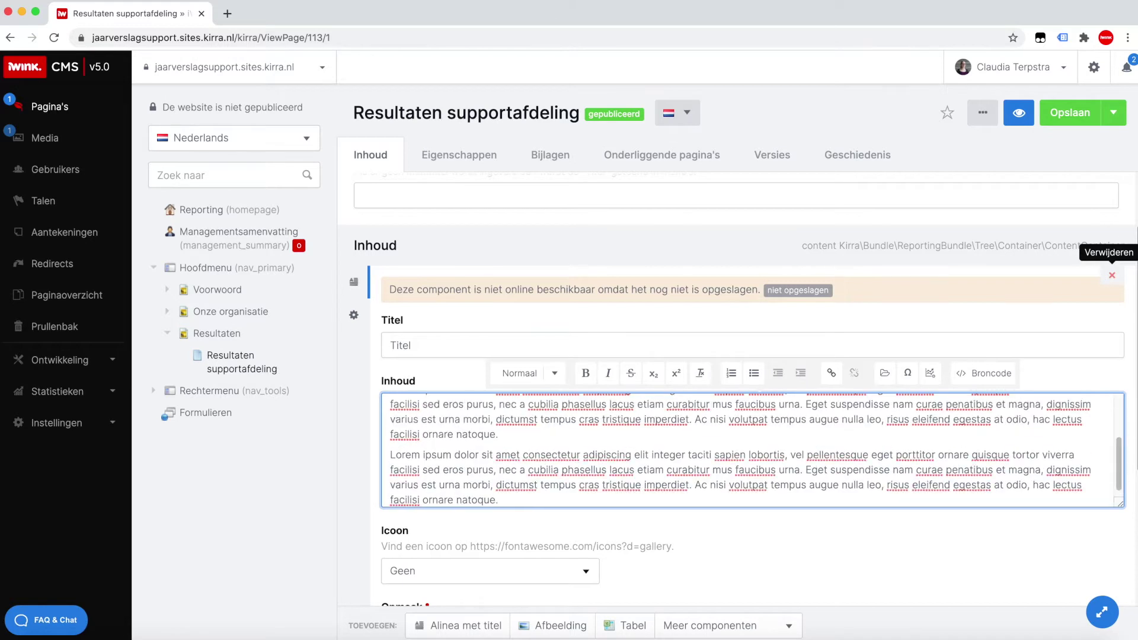
Examine the paragraph component's available options for Opmaak and Gedrag.
{"action": "scroll", "coordinate": [466, 479], "scroll_direction": "up", "scroll_amount": 5}
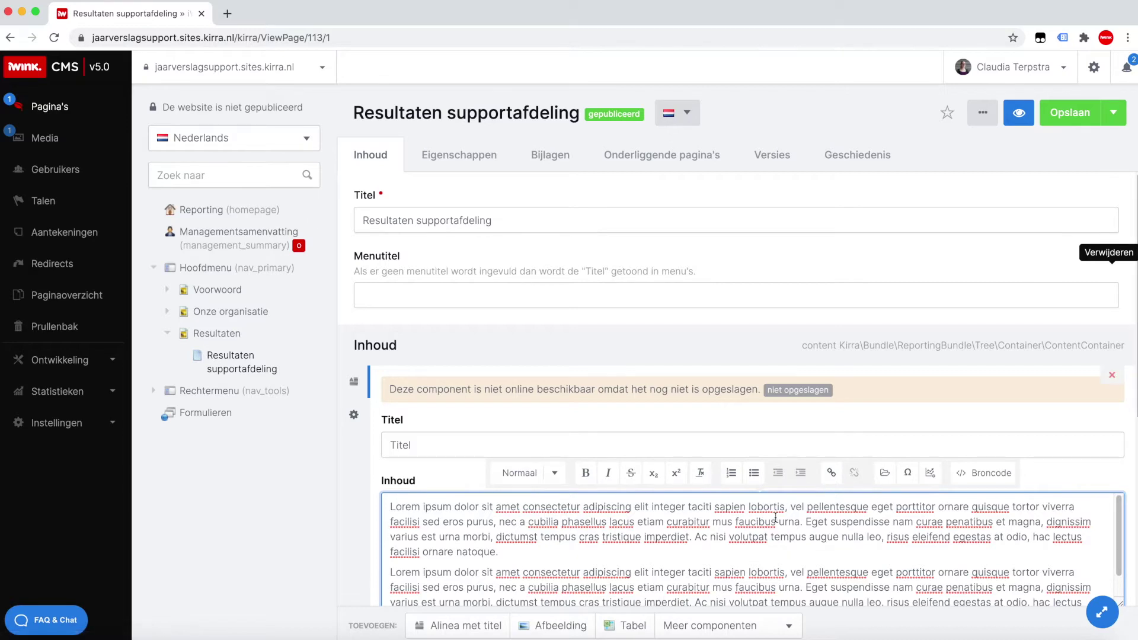
{"action": "scroll", "coordinate": [774, 517], "scroll_direction": "down", "scroll_amount": 1}
{"action": "scroll", "coordinate": [770, 427], "scroll_direction": "down", "scroll_amount": 4}
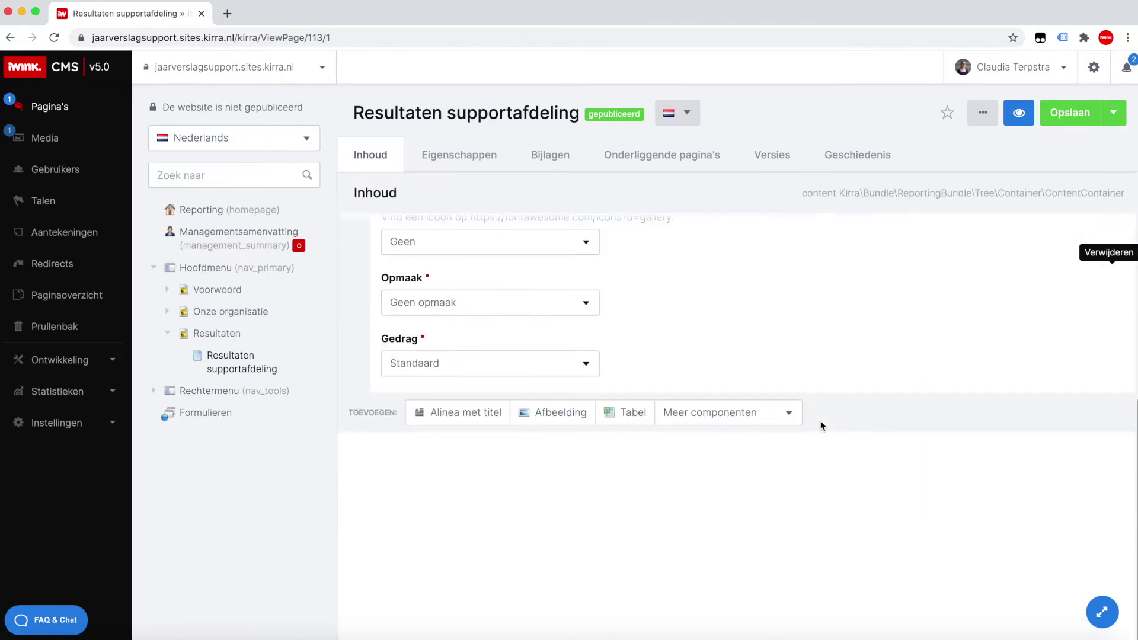
{"action": "scroll", "coordinate": [675, 423], "scroll_direction": "up", "scroll_amount": 2}
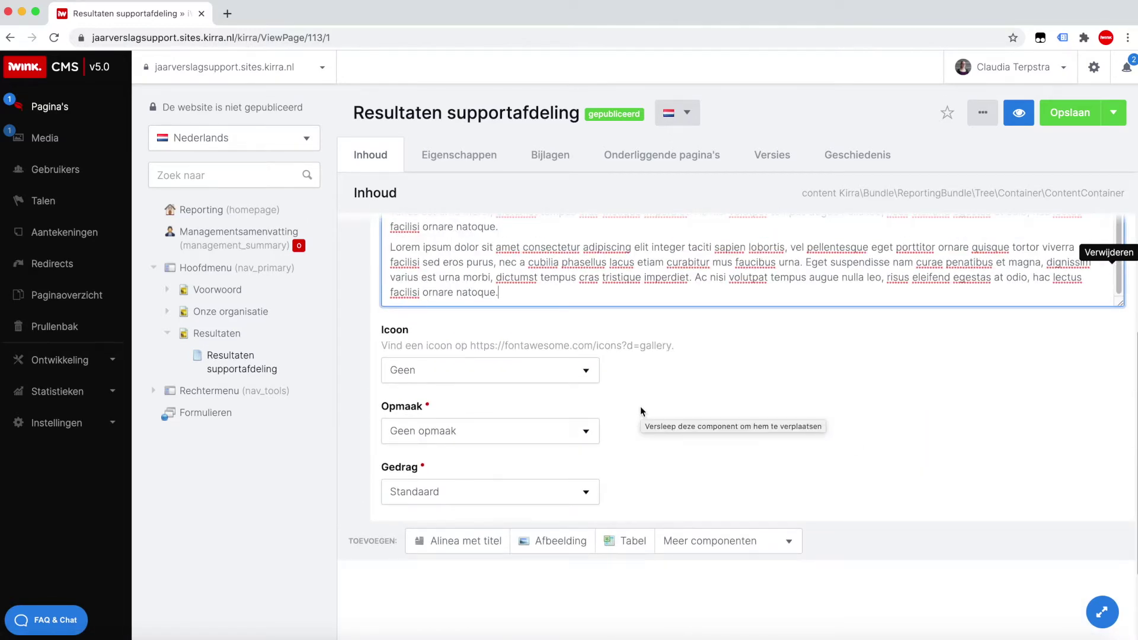
{"action": "left_click", "coordinate": [558, 434]}
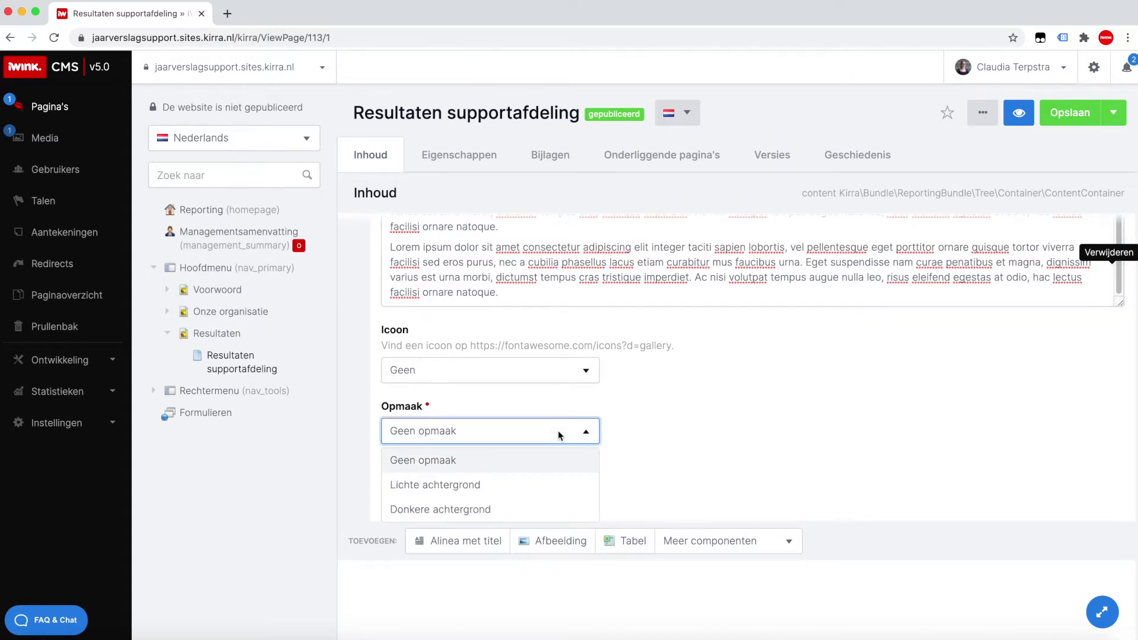
{"action": "left_click", "coordinate": [554, 435]}
{"action": "scroll", "coordinate": [650, 439], "scroll_direction": "down", "scroll_amount": 1}
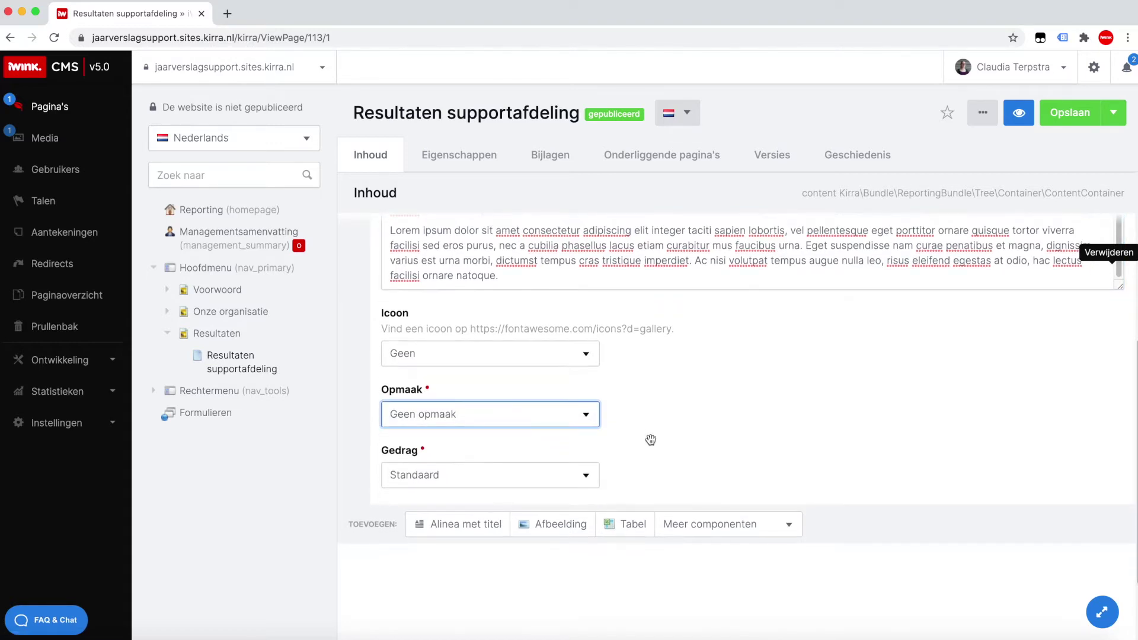
{"action": "left_click", "coordinate": [581, 460]}
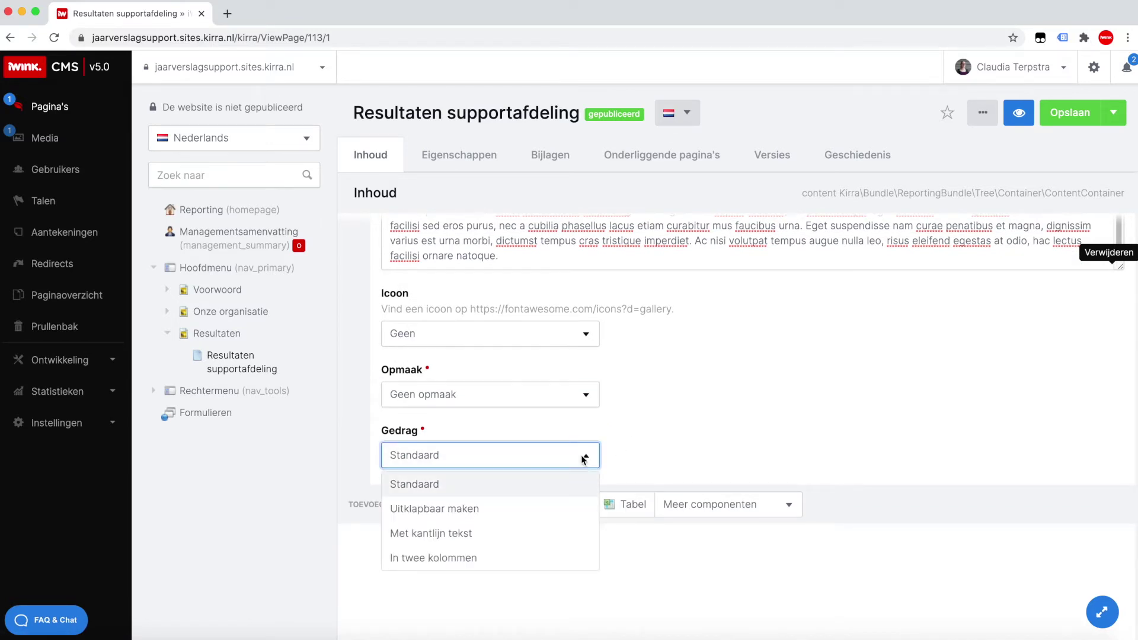
{"action": "left_click", "coordinate": [580, 453]}
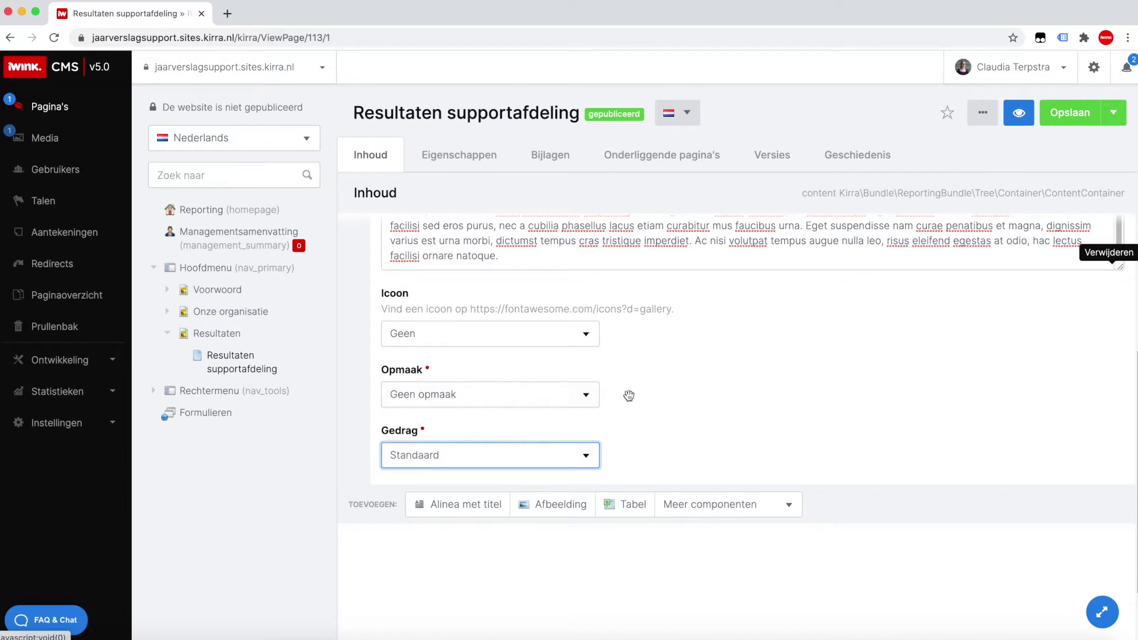
Save the page and preview the new paragraph on the website, then return to the editor.
{"action": "left_click", "coordinate": [1058, 113]}
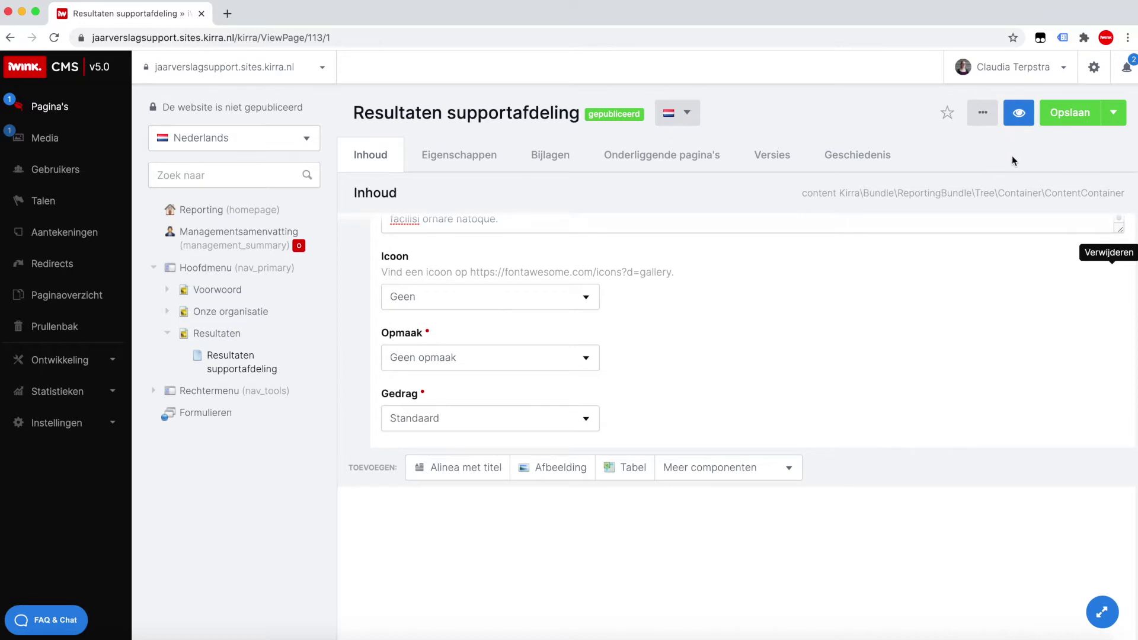
{"action": "left_click", "coordinate": [1018, 115]}
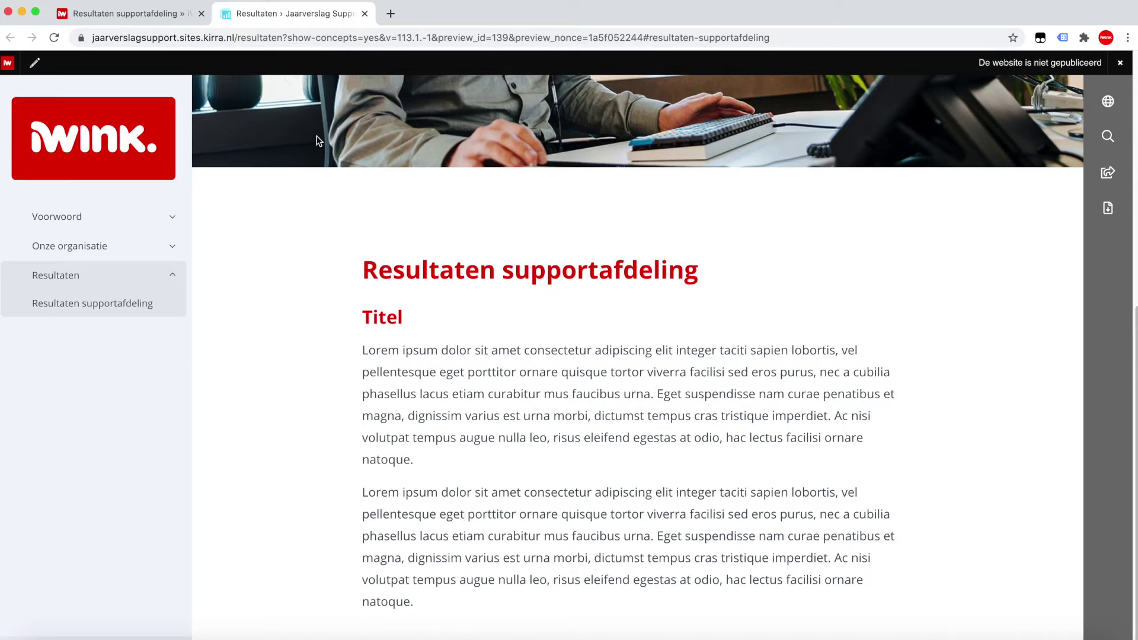
{"action": "left_click", "coordinate": [156, 18]}
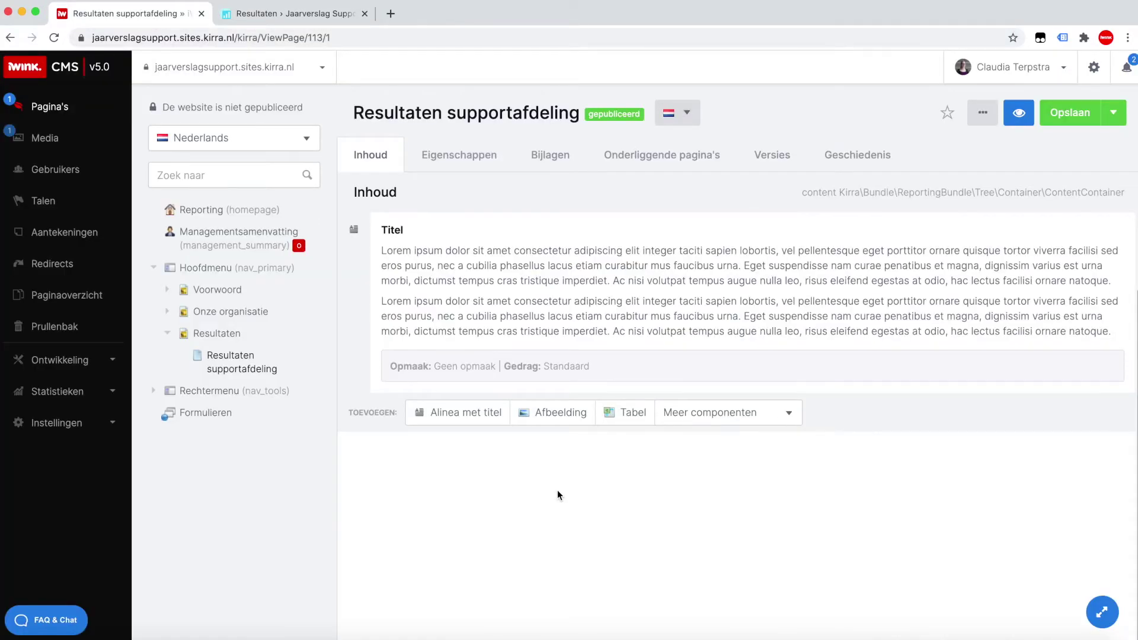
Add an Afbeelding component below the paragraph using frontdesk.jpg from the media library.
{"action": "left_click", "coordinate": [552, 413]}
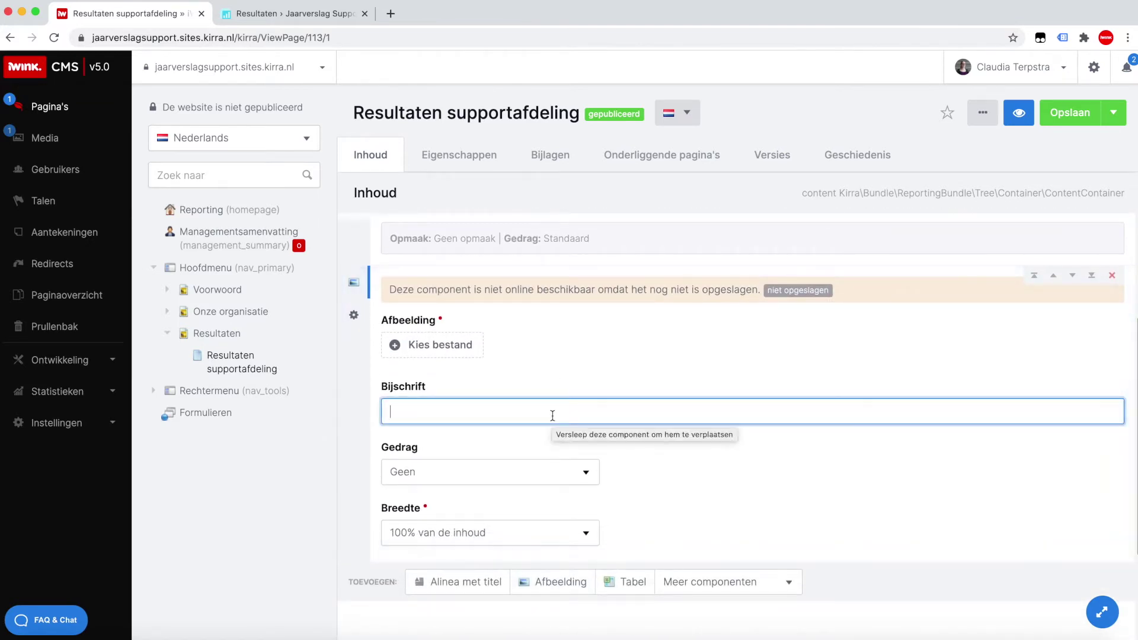
{"action": "left_click", "coordinate": [451, 353]}
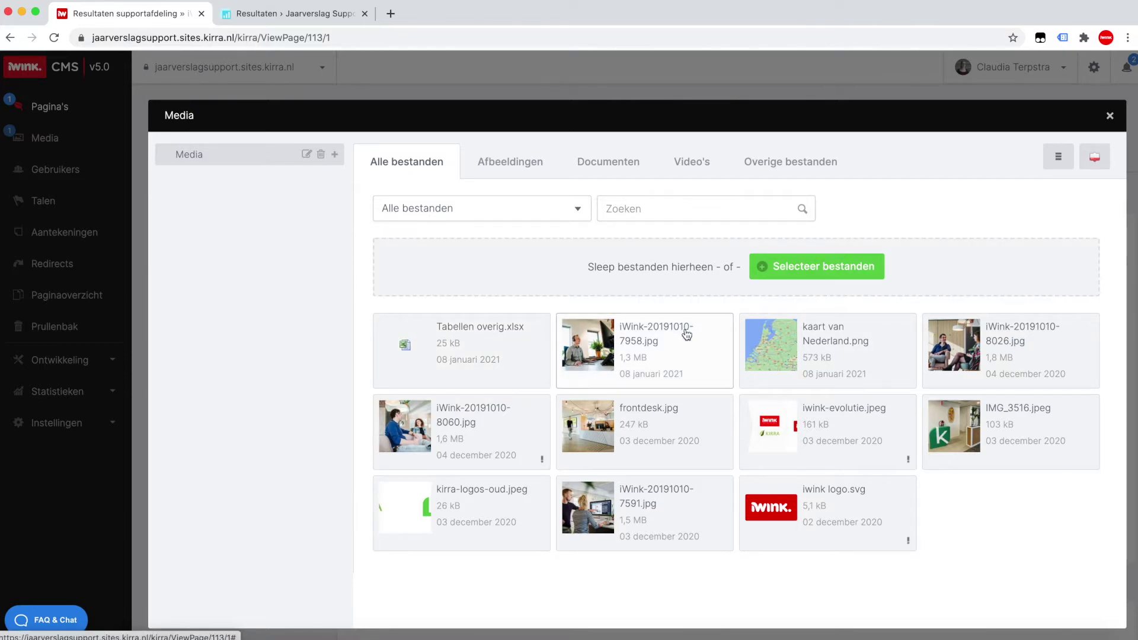
{"action": "left_click", "coordinate": [648, 416]}
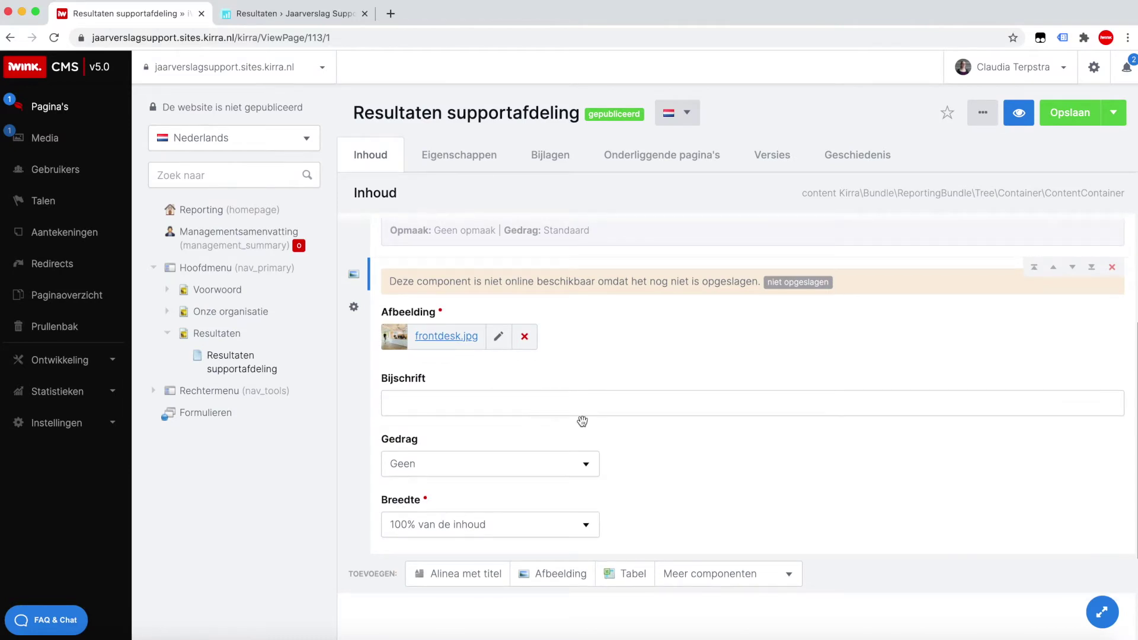
Review the image's Gedrag options and set its Breedte to 100% van de inhoud.
{"action": "scroll", "coordinate": [581, 420], "scroll_direction": "down", "scroll_amount": 1}
{"action": "scroll", "coordinate": [585, 458], "scroll_direction": "down", "scroll_amount": 1}
{"action": "left_click", "coordinate": [586, 404]}
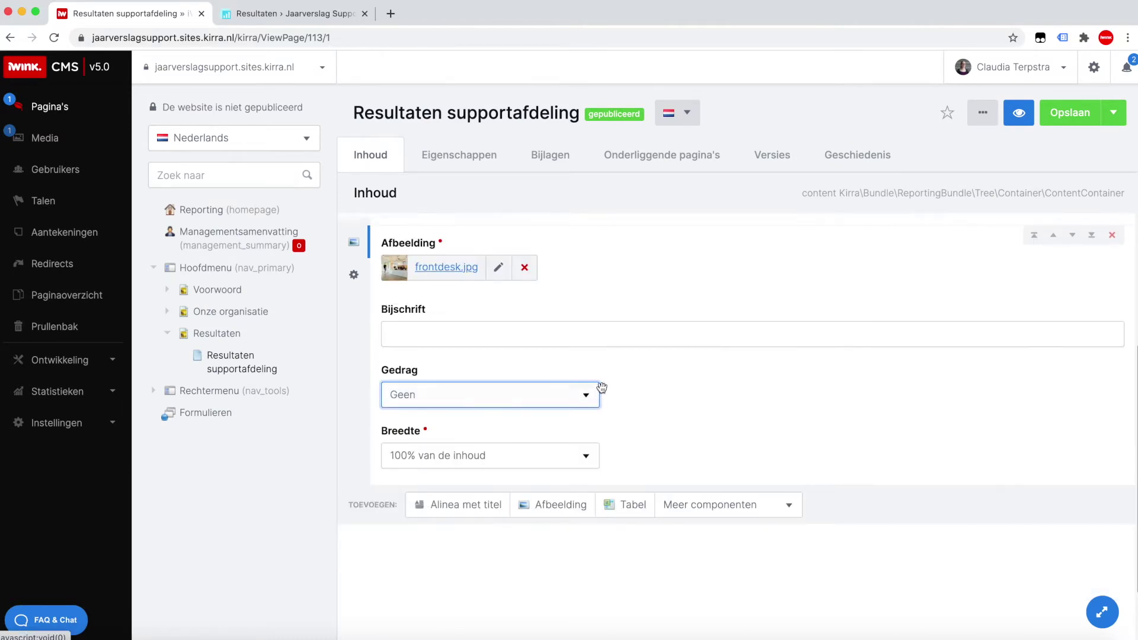
{"action": "left_click", "coordinate": [588, 399]}
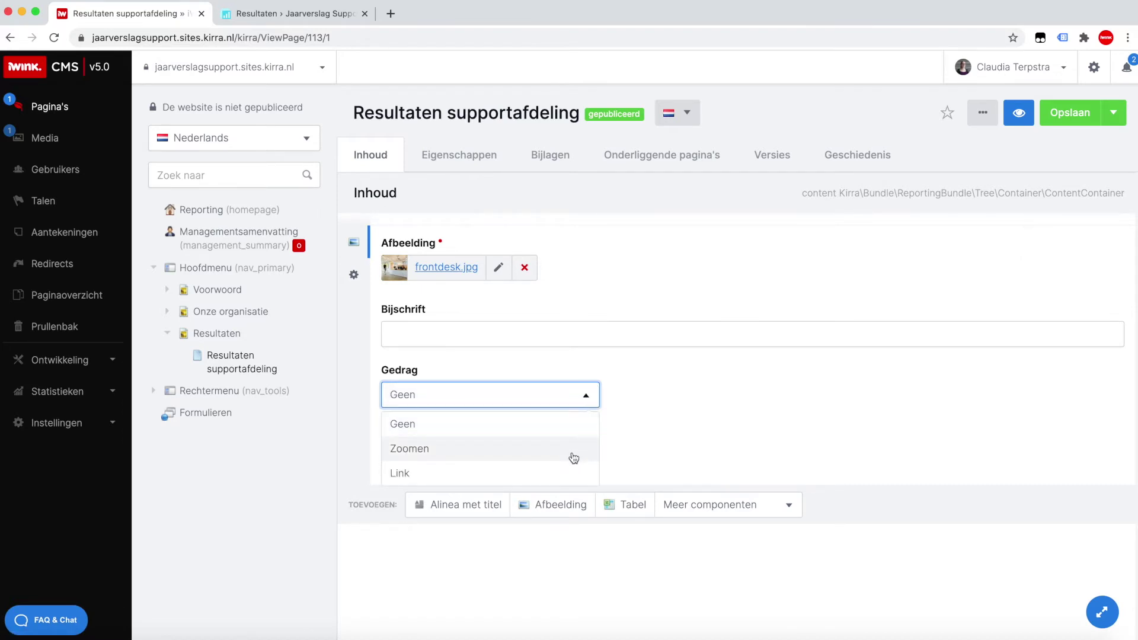
{"action": "left_click", "coordinate": [586, 387]}
{"action": "scroll", "coordinate": [622, 403], "scroll_direction": "down", "scroll_amount": 2}
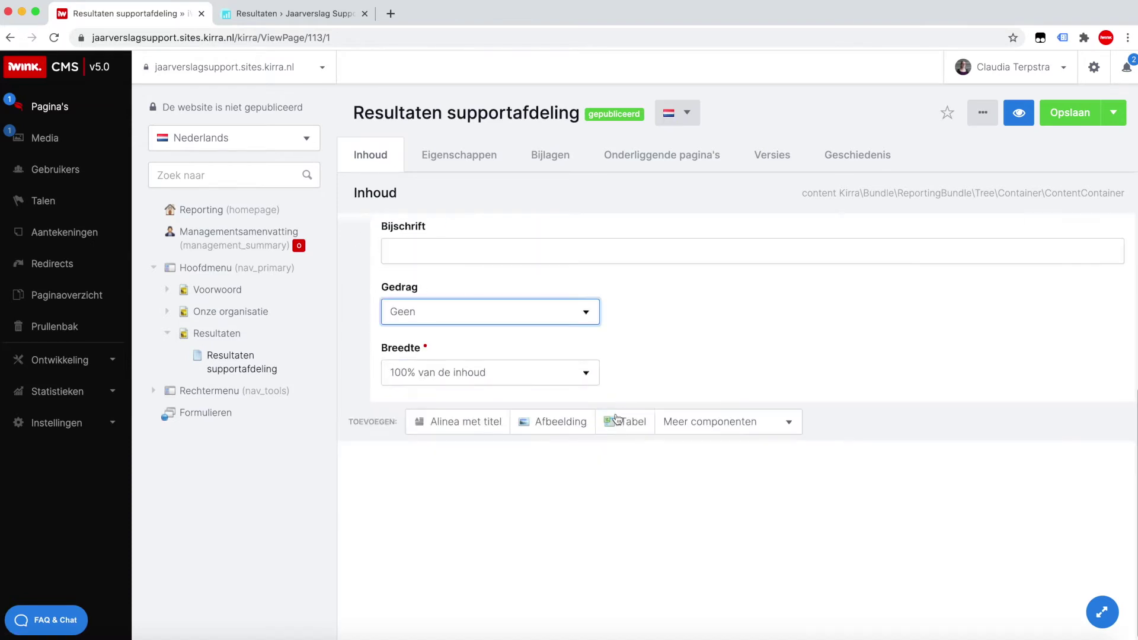
{"action": "left_click", "coordinate": [585, 373]}
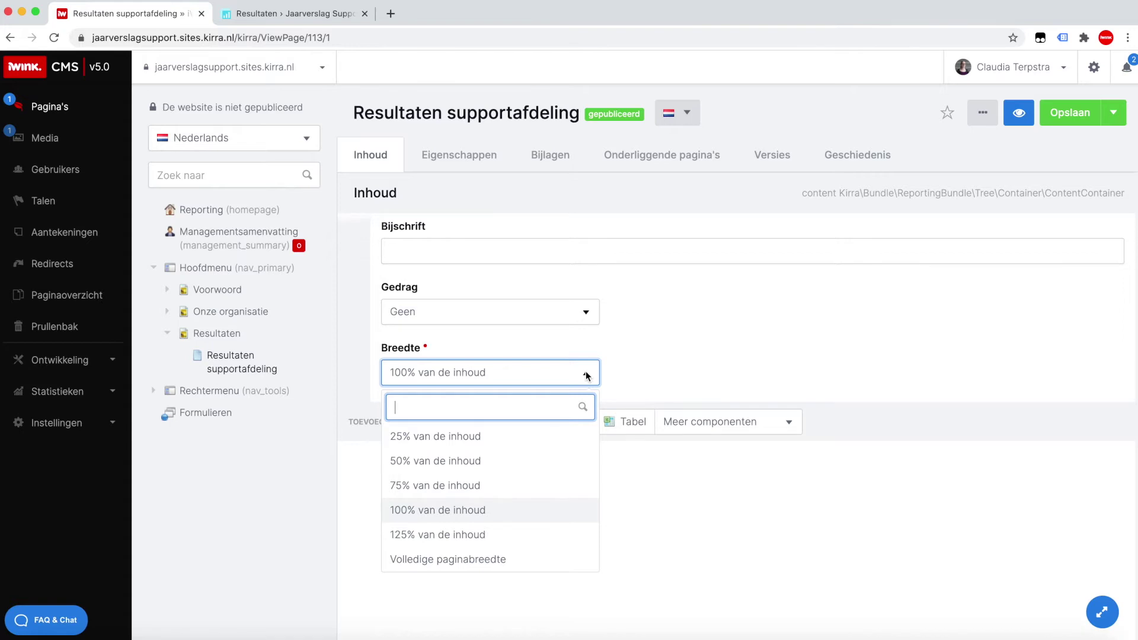
{"action": "left_click", "coordinate": [536, 513]}
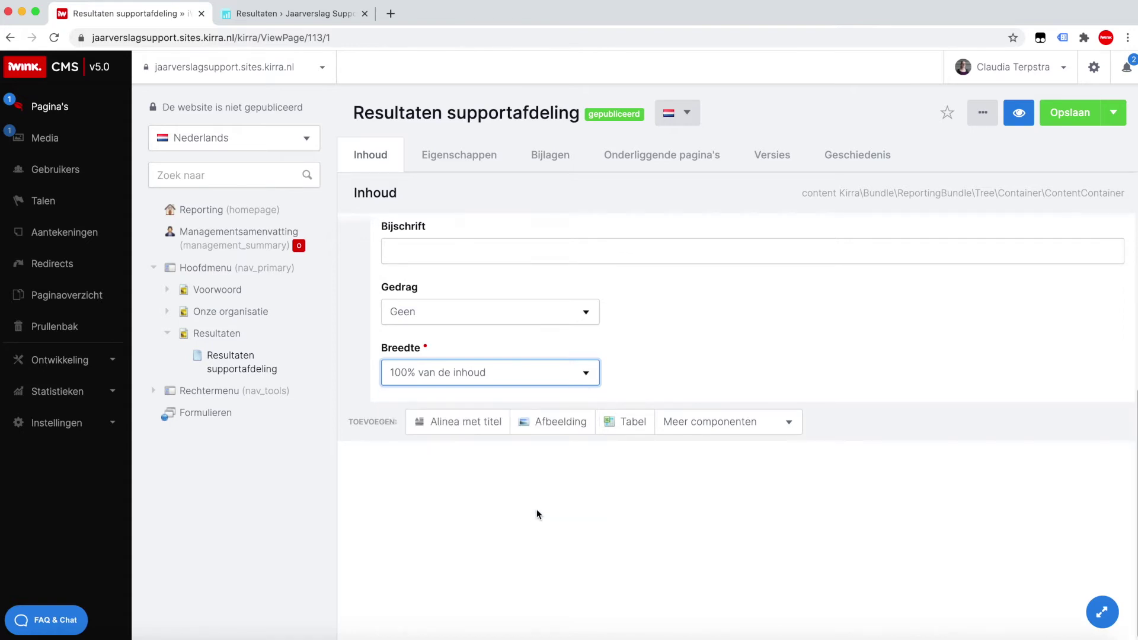
Save the page and check the added image in the website preview, then return to the editor.
{"action": "left_click", "coordinate": [1062, 119]}
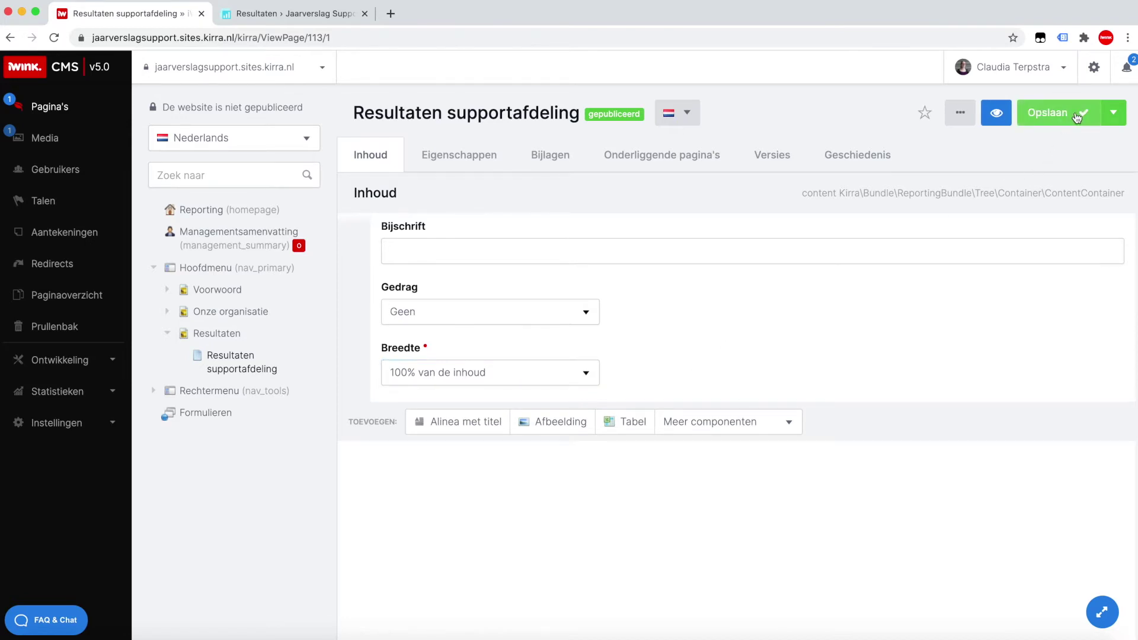
{"action": "left_click", "coordinate": [1024, 119]}
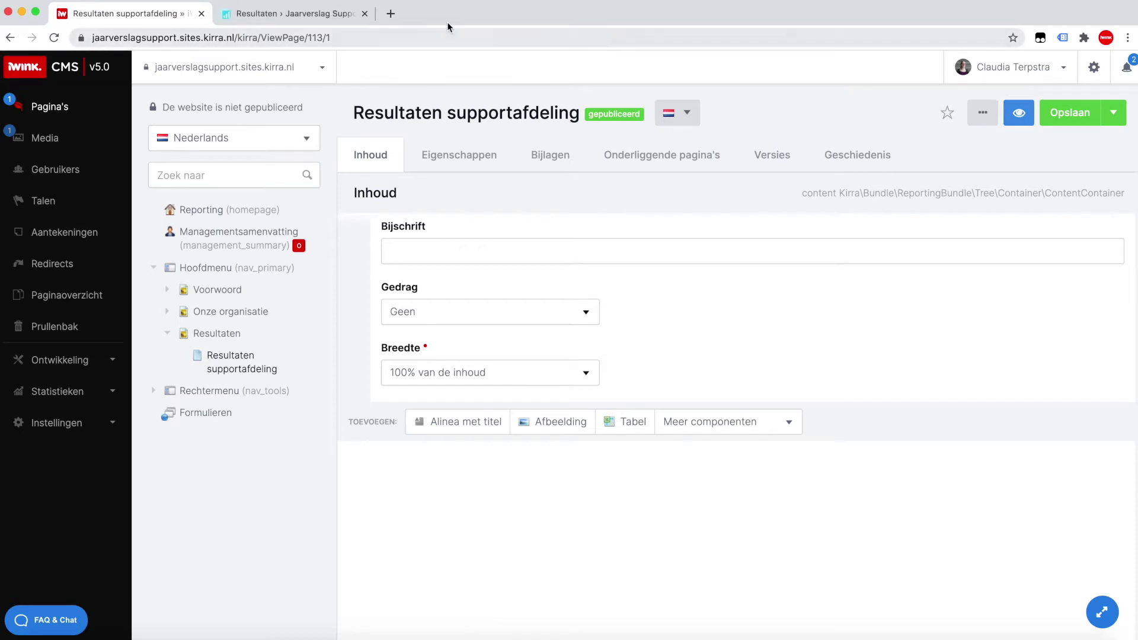
{"action": "left_click", "coordinate": [300, 13]}
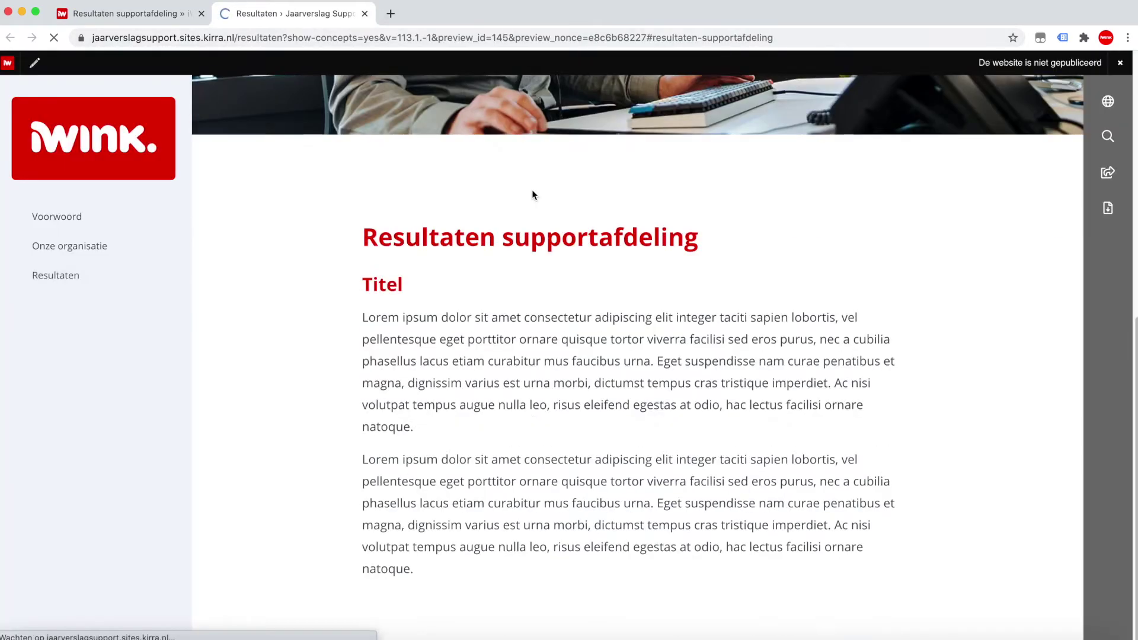
{"action": "scroll", "coordinate": [534, 194], "scroll_direction": "down", "scroll_amount": 4}
{"action": "scroll", "coordinate": [536, 231], "scroll_direction": "down", "scroll_amount": 2}
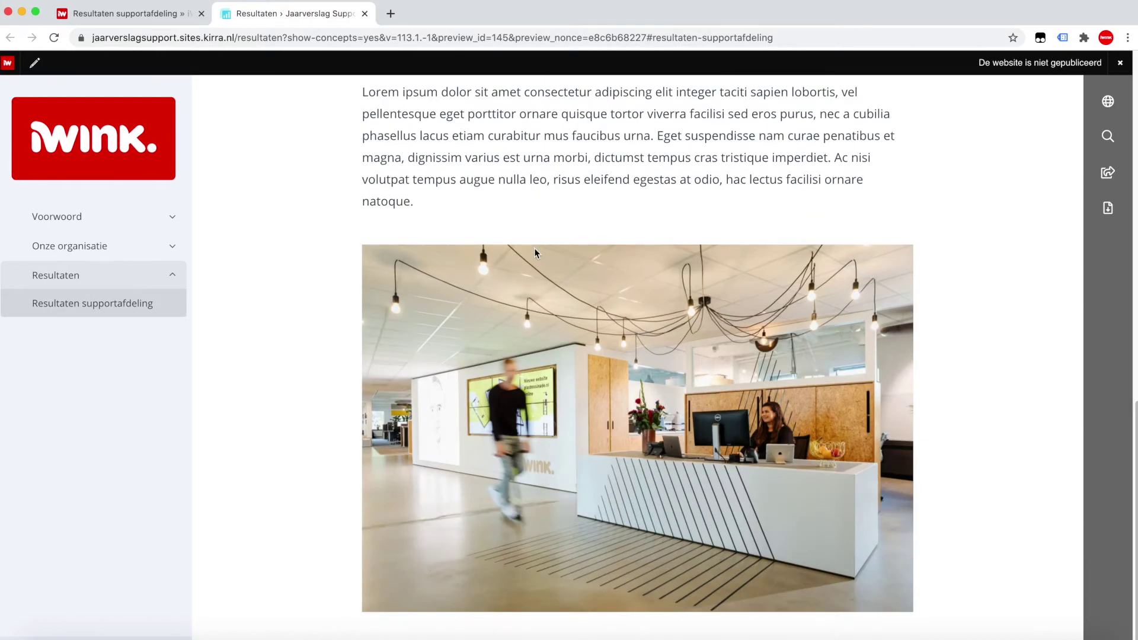
{"action": "left_click", "coordinate": [145, 14]}
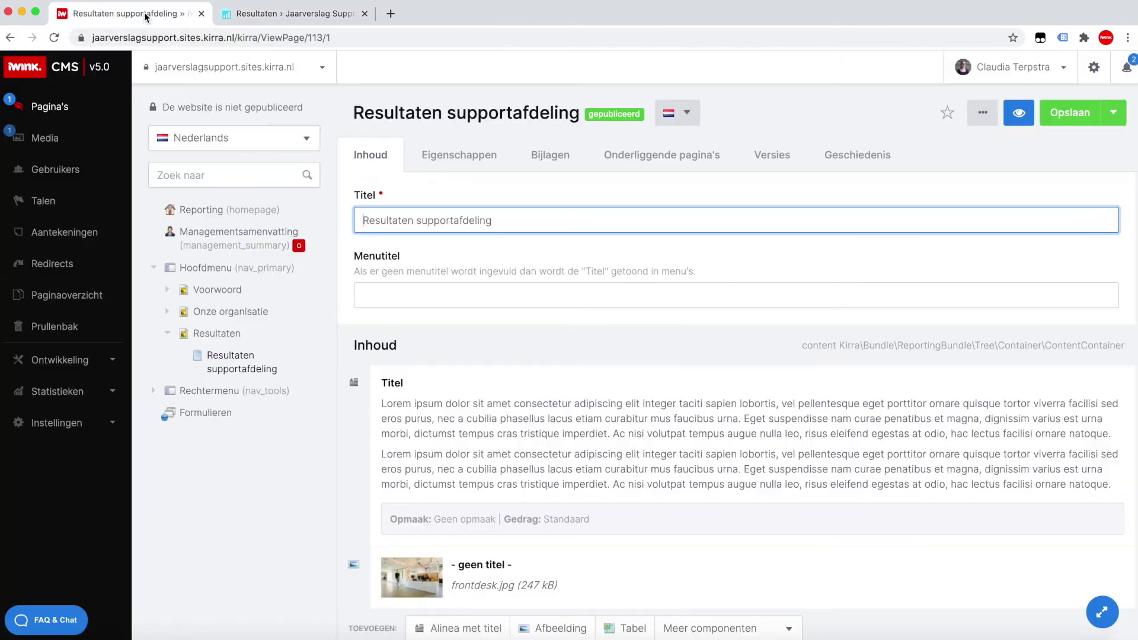
Add an Alinea met titel en afbeelding component titled "Titel" with one paragraph of Lorem ipsum text below the image.
{"action": "scroll", "coordinate": [533, 355], "scroll_direction": "down", "scroll_amount": 3}
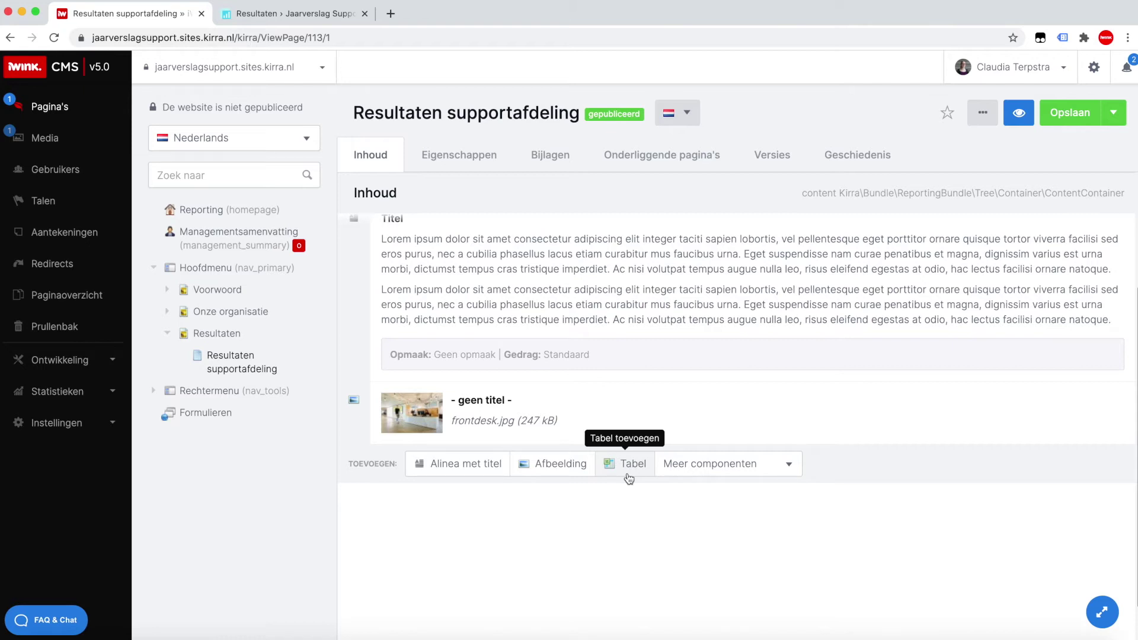
{"action": "scroll", "coordinate": [745, 474], "scroll_direction": "down", "scroll_amount": 2}
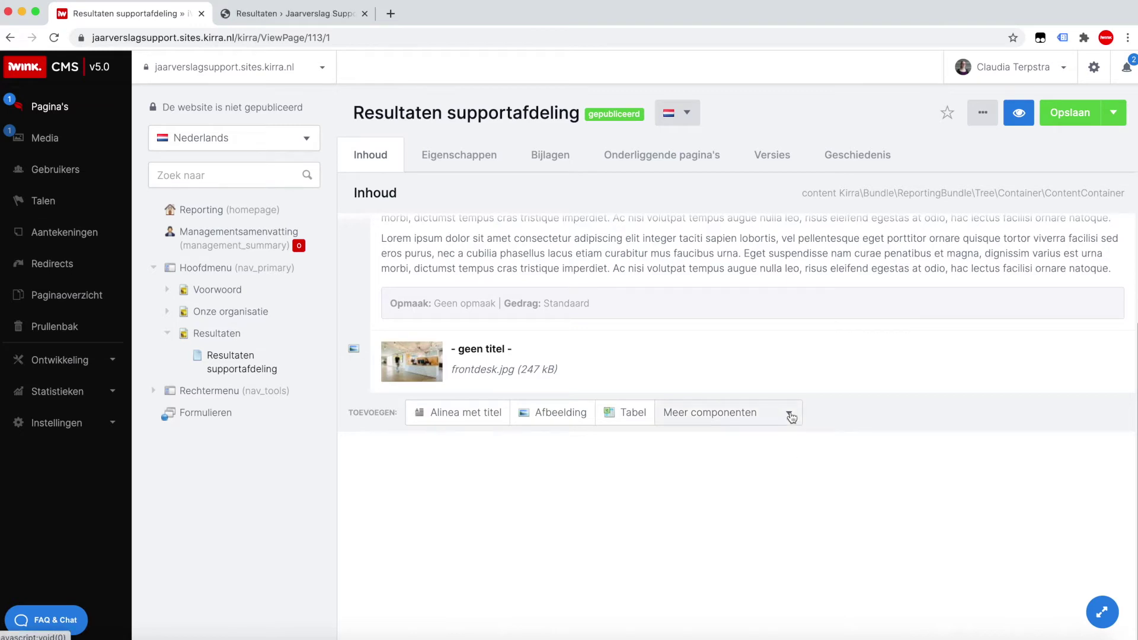
{"action": "left_click", "coordinate": [790, 414]}
{"action": "left_click", "coordinate": [774, 503]}
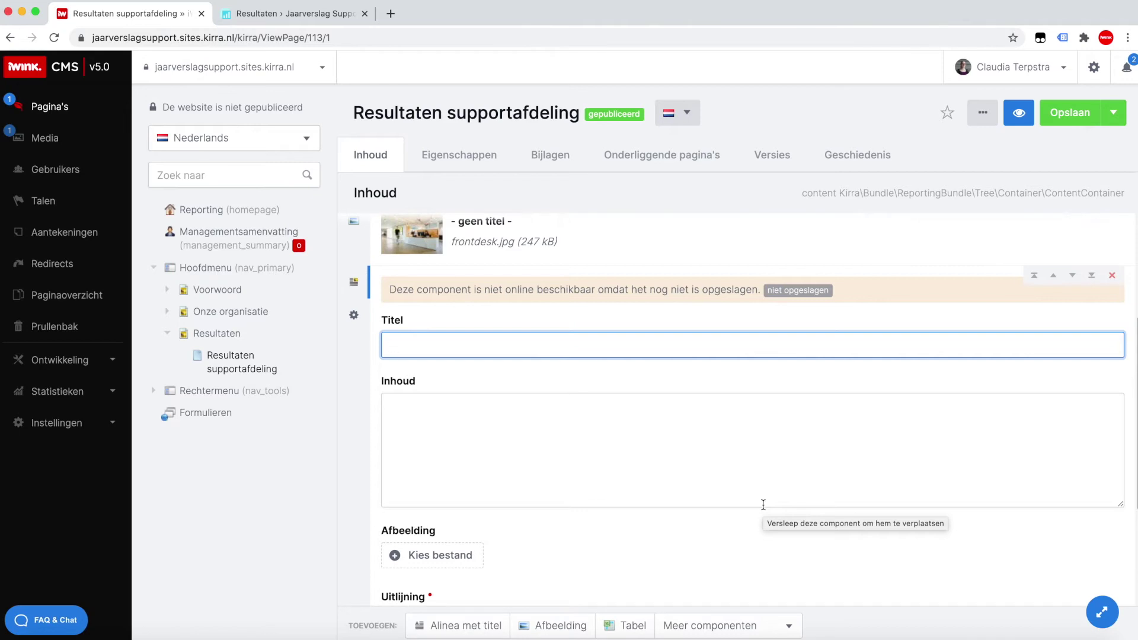
{"action": "type", "text": "Titel"}
{"action": "left_click", "coordinate": [763, 504]}
{"action": "type", "text": "Lorem ipsum dolor sit amet consectetur adipiscing elit integer taciti sapien lobortis, vel pellentesque eget porttitor ornare quisque tortor viverra facilisi sed eros purus, nec a cubilia phasellus lacus etiam curabitur mus faucibus urna. Eget suspendisse nam curae penatibus et magna, dignissim varius est urna morbi, dictumst tempus cras tristique imperdiet. Ac nisi volutpat tempus augue nulla leo, risus eleifend egestas at odio, hac lectus facilisi ornare natoque."}
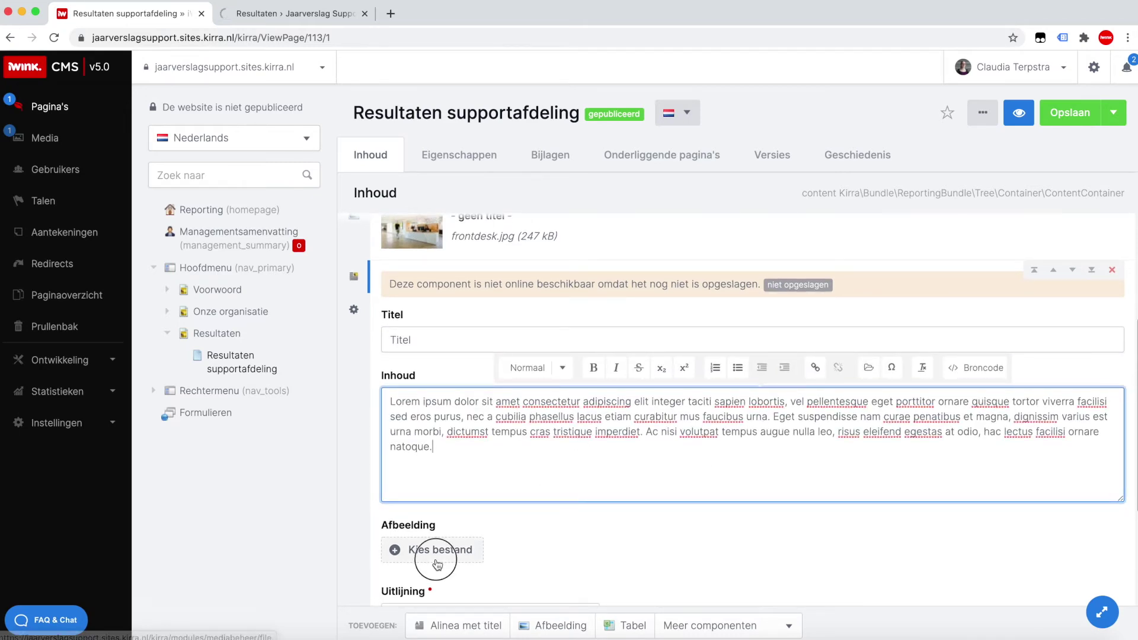
Add frontdesk.jpg from the media library to the text-and-image component and set Uitlijning to Afbeelding rechts uitgelijnd.
{"action": "left_click", "coordinate": [448, 557]}
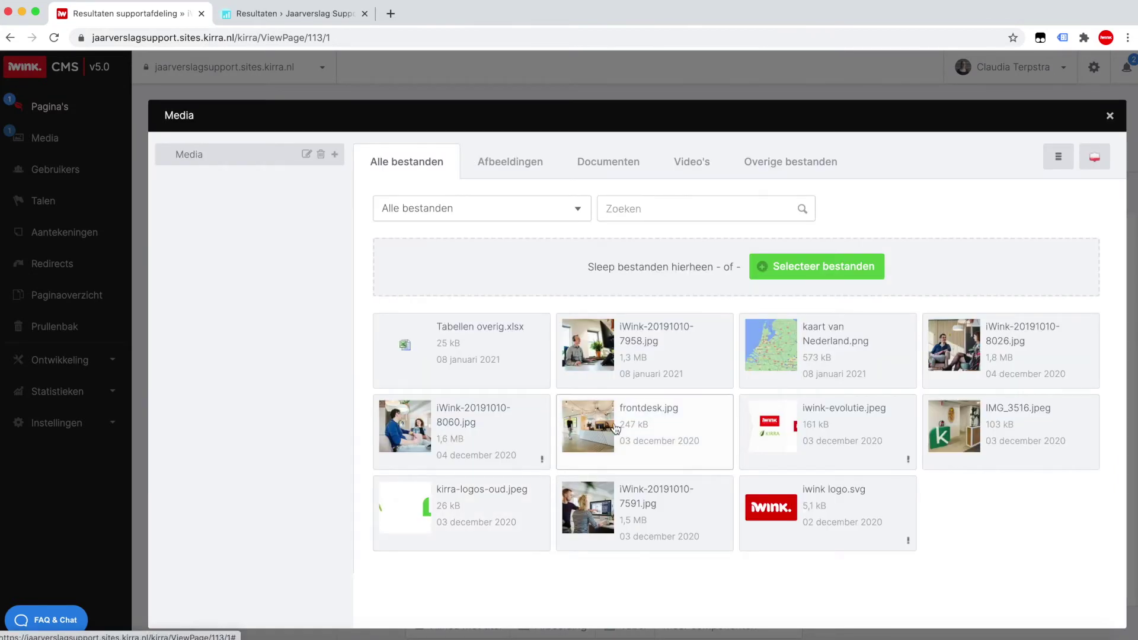
{"action": "left_click", "coordinate": [620, 430]}
{"action": "scroll", "coordinate": [656, 493], "scroll_direction": "down", "scroll_amount": 5}
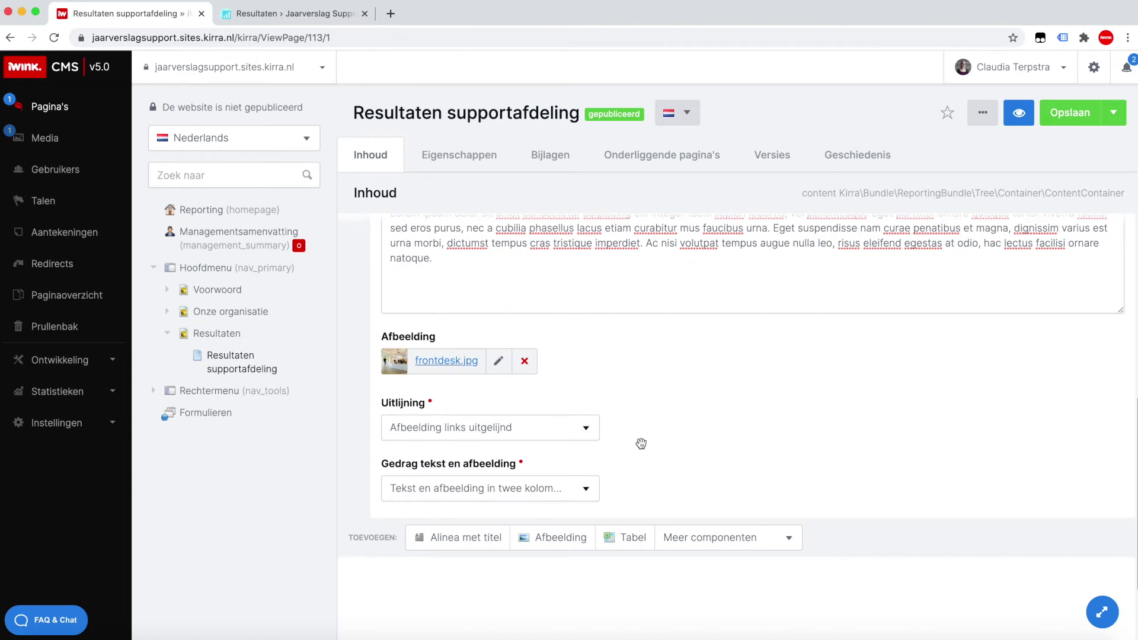
{"action": "left_click", "coordinate": [568, 437]}
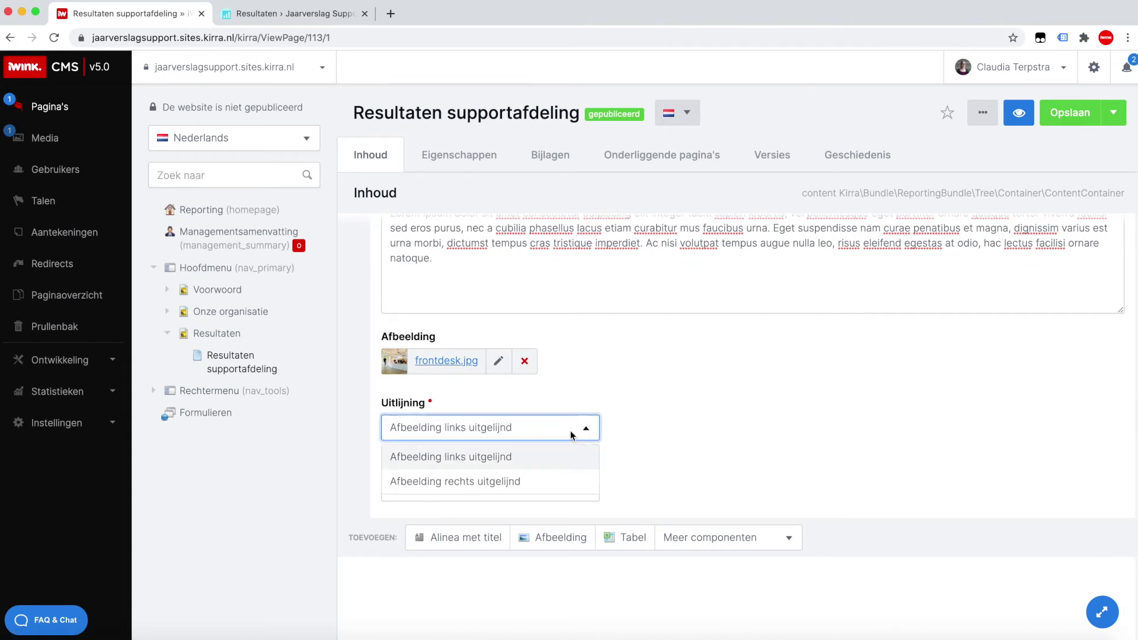
{"action": "left_click", "coordinate": [564, 483]}
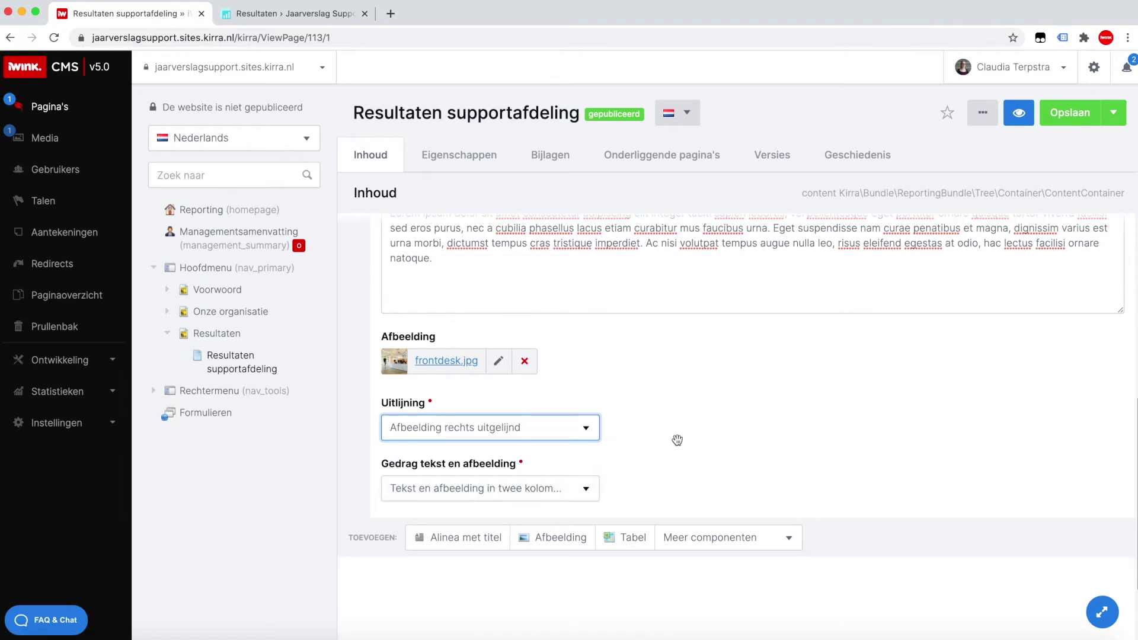
Set Gedrag tekst en afbeelding to Tekst en afbeelding in twee kolommen and save the page.
{"action": "scroll", "coordinate": [664, 427], "scroll_direction": "down", "scroll_amount": 1}
{"action": "scroll", "coordinate": [668, 430], "scroll_direction": "down", "scroll_amount": 1}
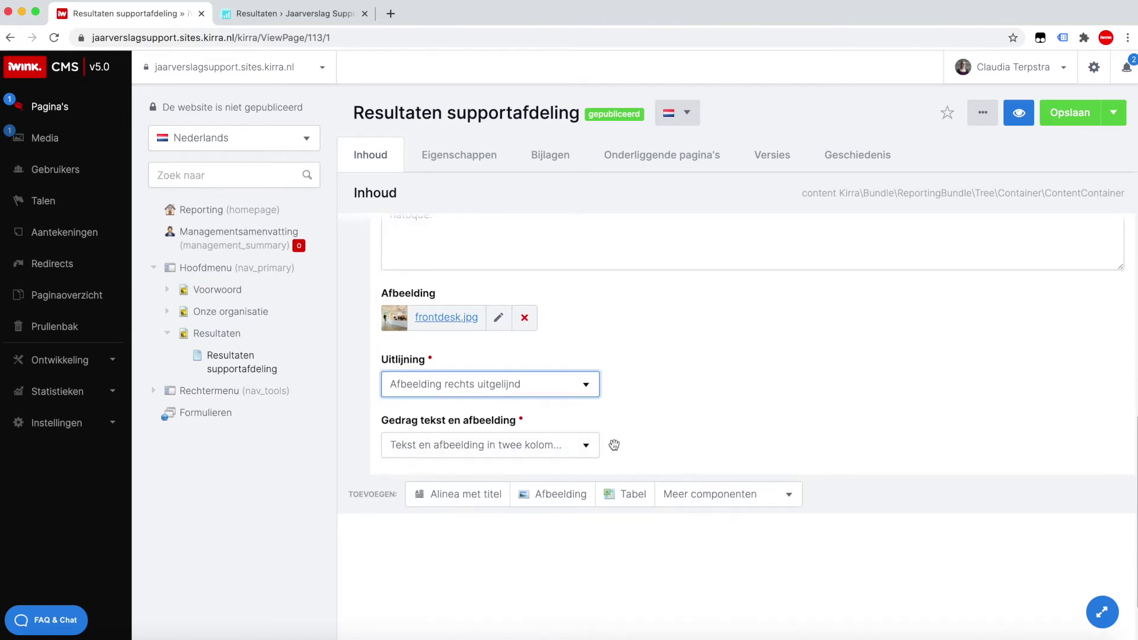
{"action": "left_click", "coordinate": [584, 444]}
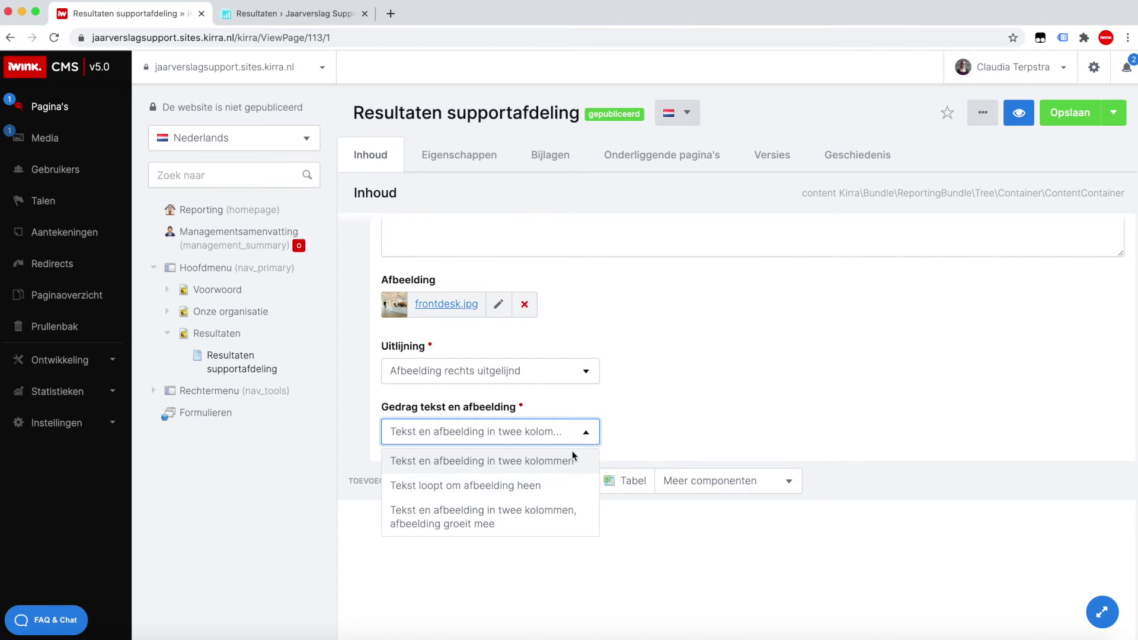
{"action": "left_click", "coordinate": [516, 462]}
{"action": "left_click", "coordinate": [1058, 121]}
Preview the page to examine the two-column text-and-image layout at the end, then return to the editor.
{"action": "left_click", "coordinate": [1000, 125]}
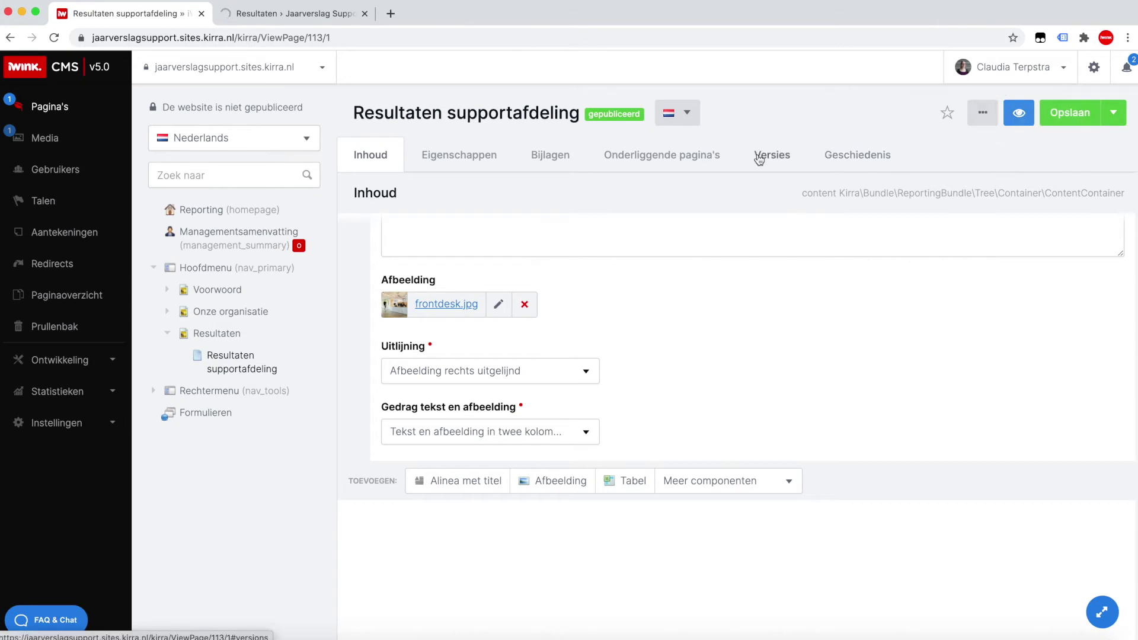
{"action": "left_click", "coordinate": [300, 14]}
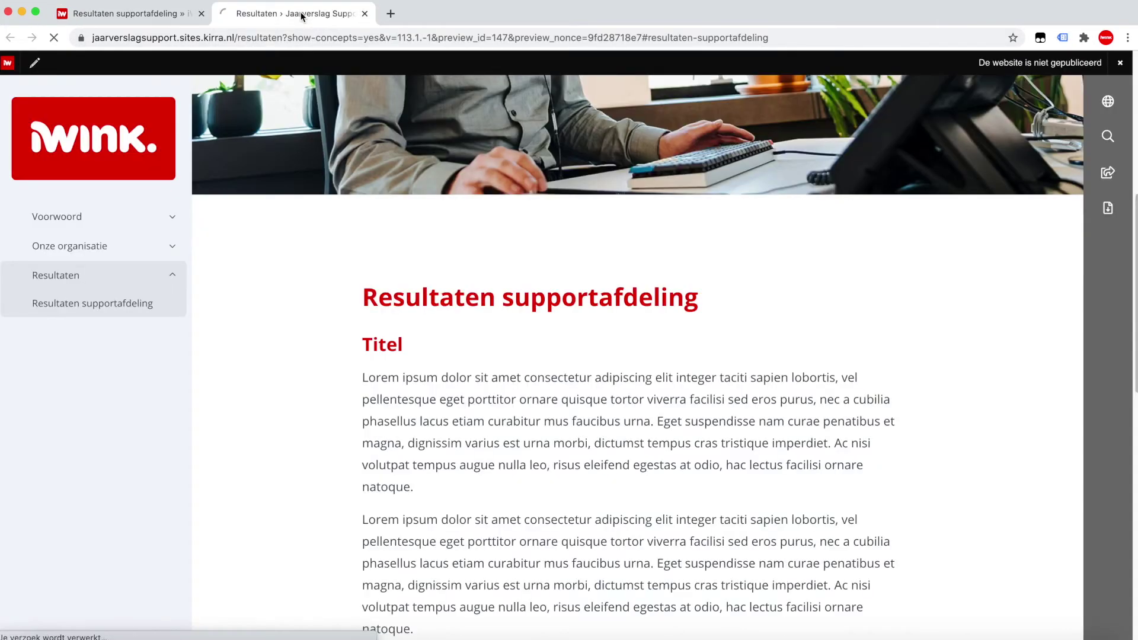
{"action": "scroll", "coordinate": [585, 194], "scroll_direction": "down", "scroll_amount": 10}
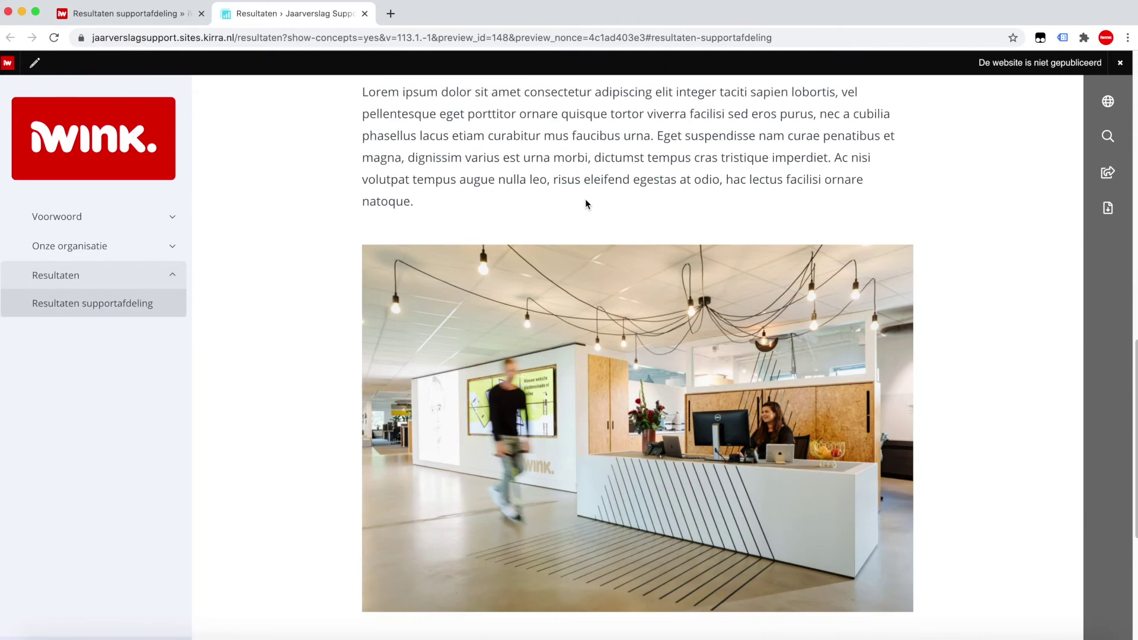
{"action": "scroll", "coordinate": [583, 201], "scroll_direction": "down", "scroll_amount": 5}
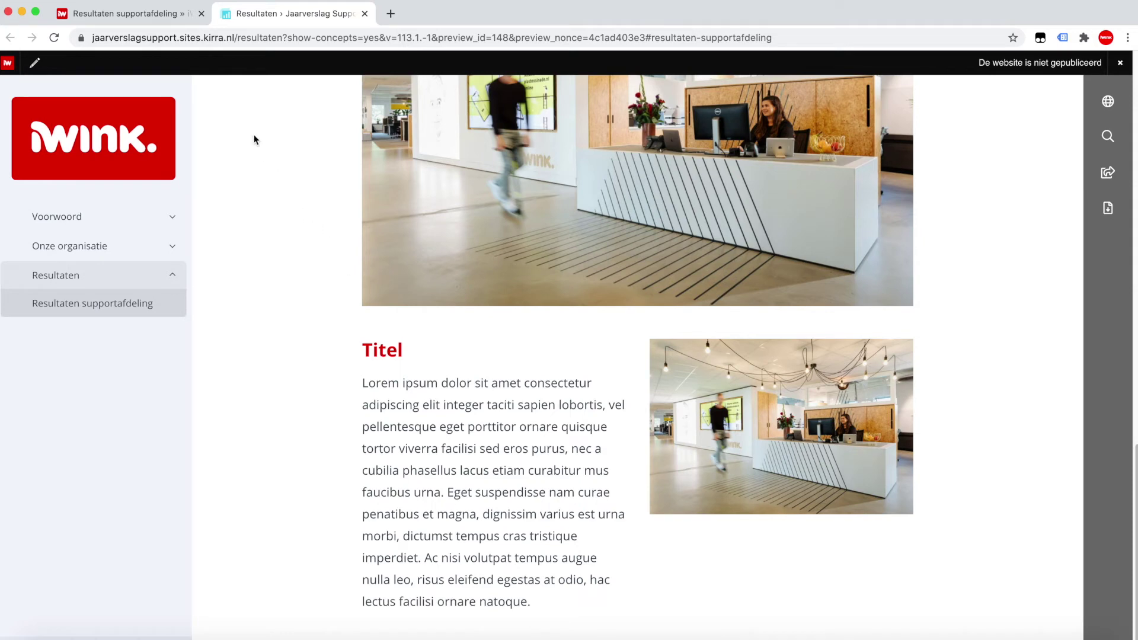
{"action": "left_click", "coordinate": [165, 16]}
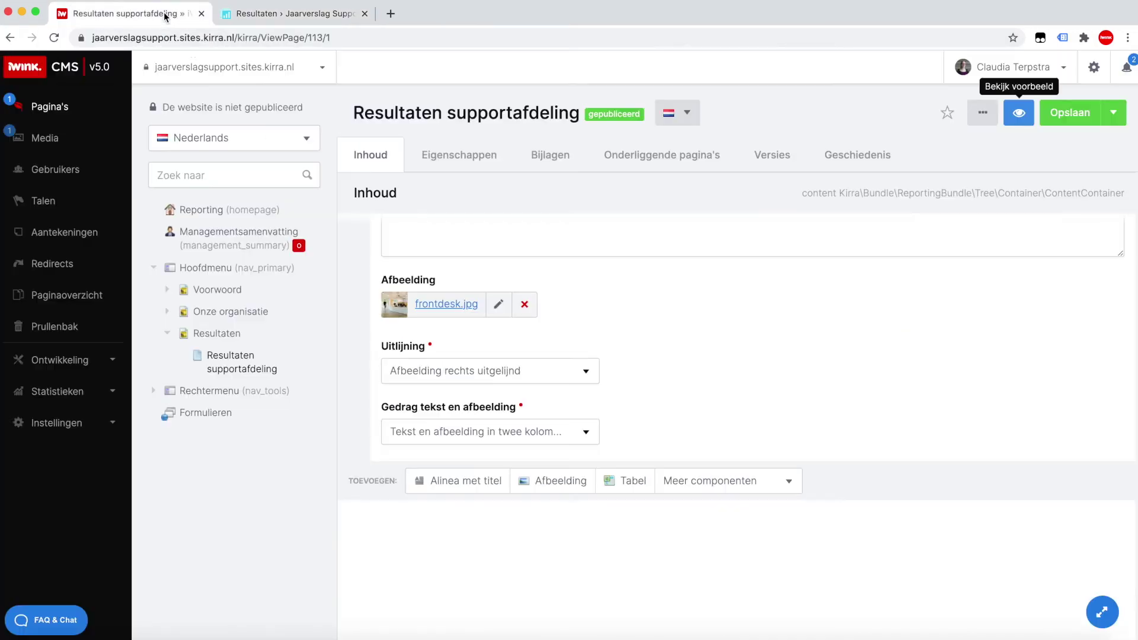
Change Gedrag tekst en afbeelding to Tekst loopt om afbeelding heen and save the page.
{"action": "left_click", "coordinate": [549, 441]}
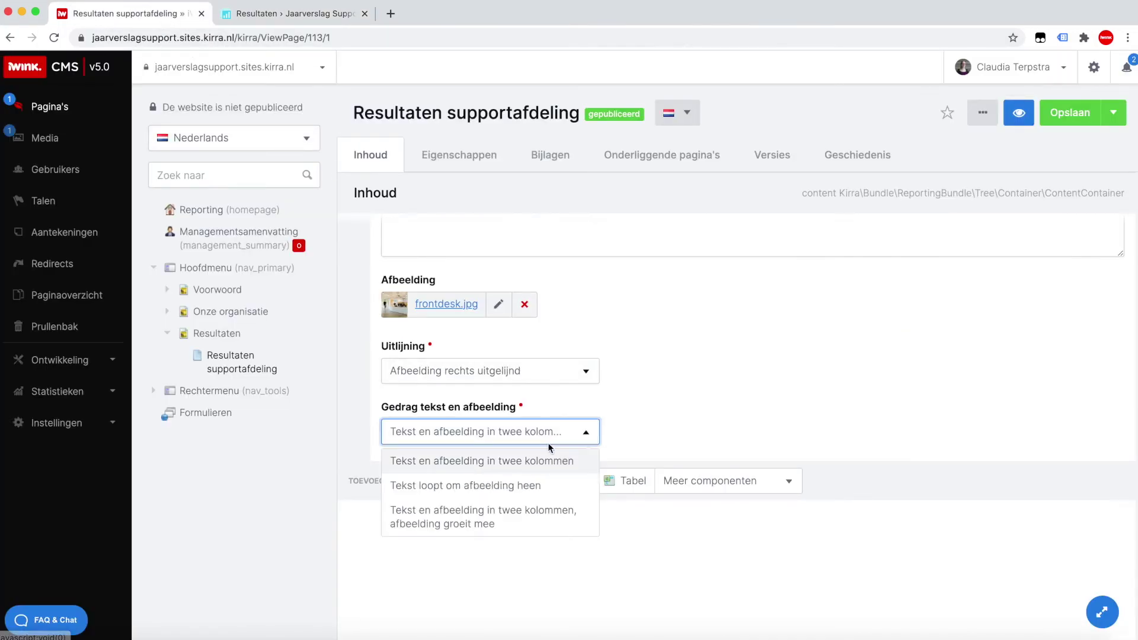
{"action": "left_click", "coordinate": [547, 483]}
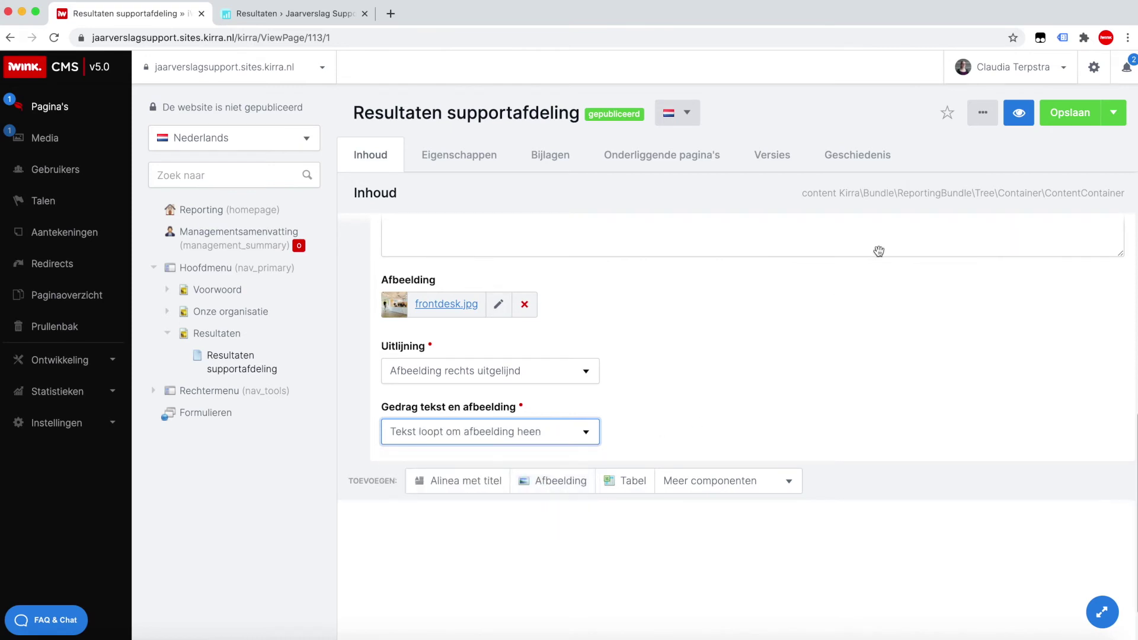
{"action": "left_click", "coordinate": [1069, 108]}
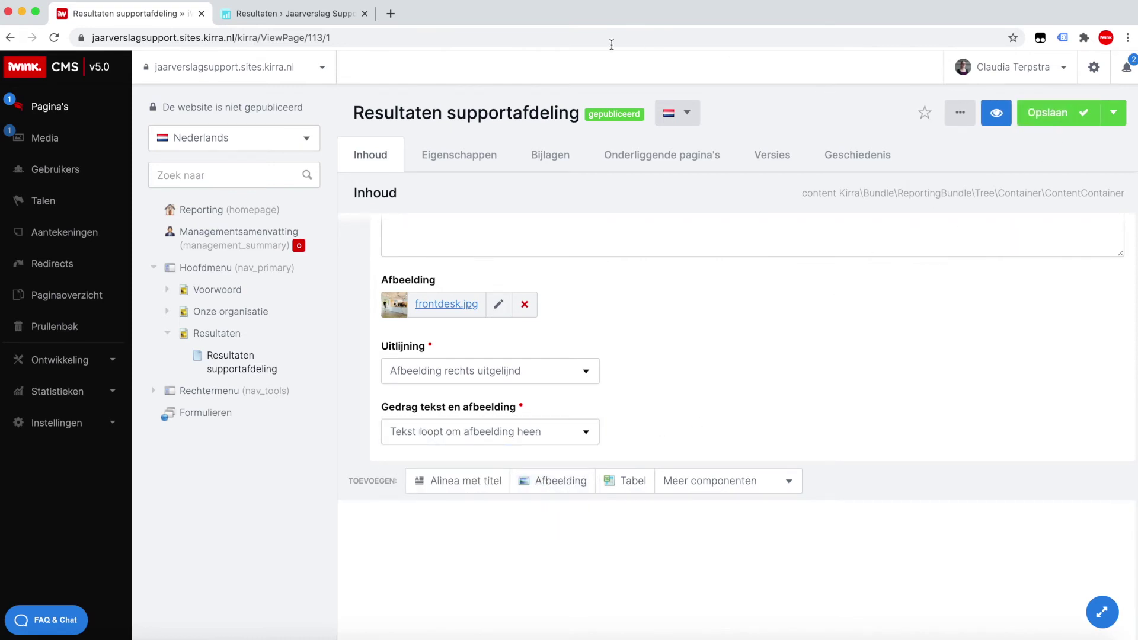
Reload the website preview to examine how the text wraps around the image, then return to the editor.
{"action": "left_click", "coordinate": [299, 13]}
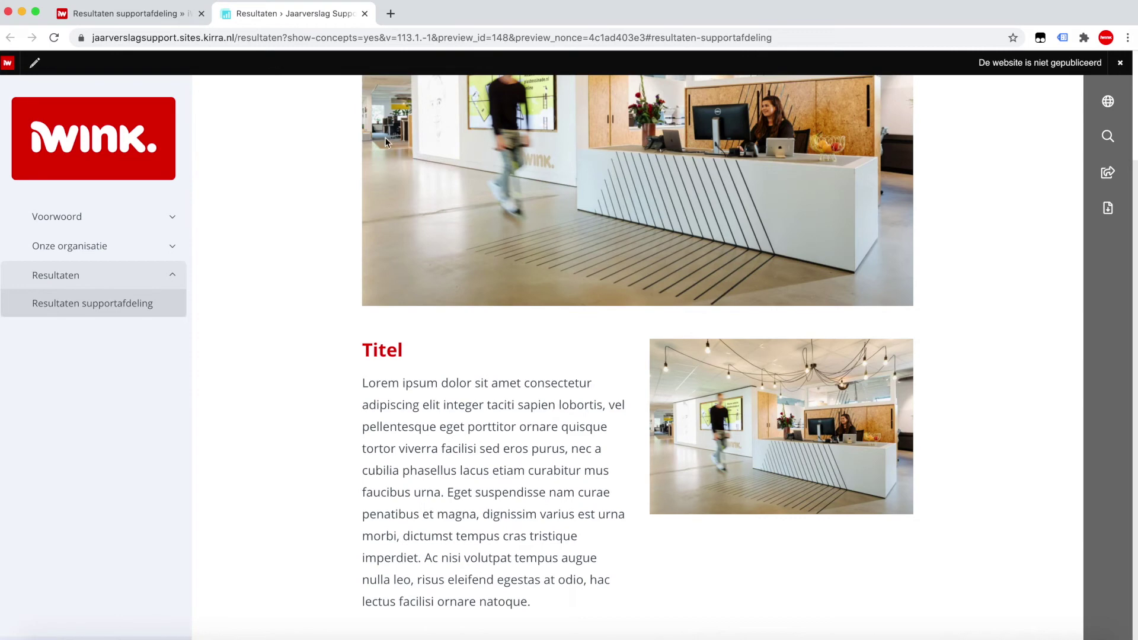
{"action": "left_click", "coordinate": [54, 38]}
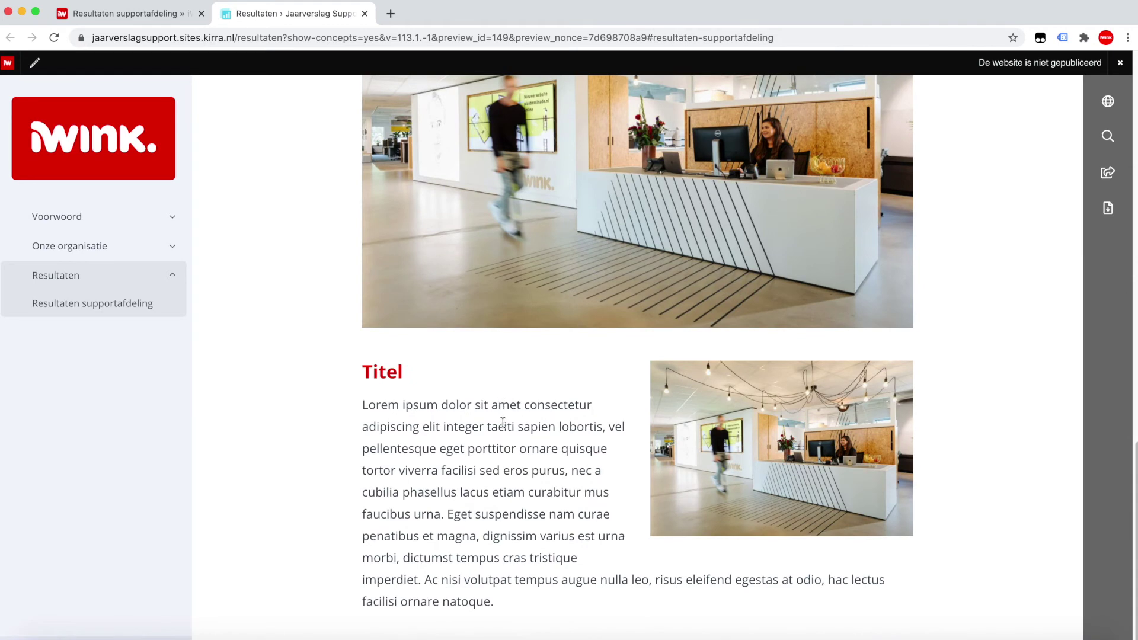
{"action": "left_click", "coordinate": [125, 18]}
Set Gedrag tekst en afbeelding to Tekst en afbeelding in twee kolommen, afbeelding groeit mee and save the page.
{"action": "left_click", "coordinate": [492, 431]}
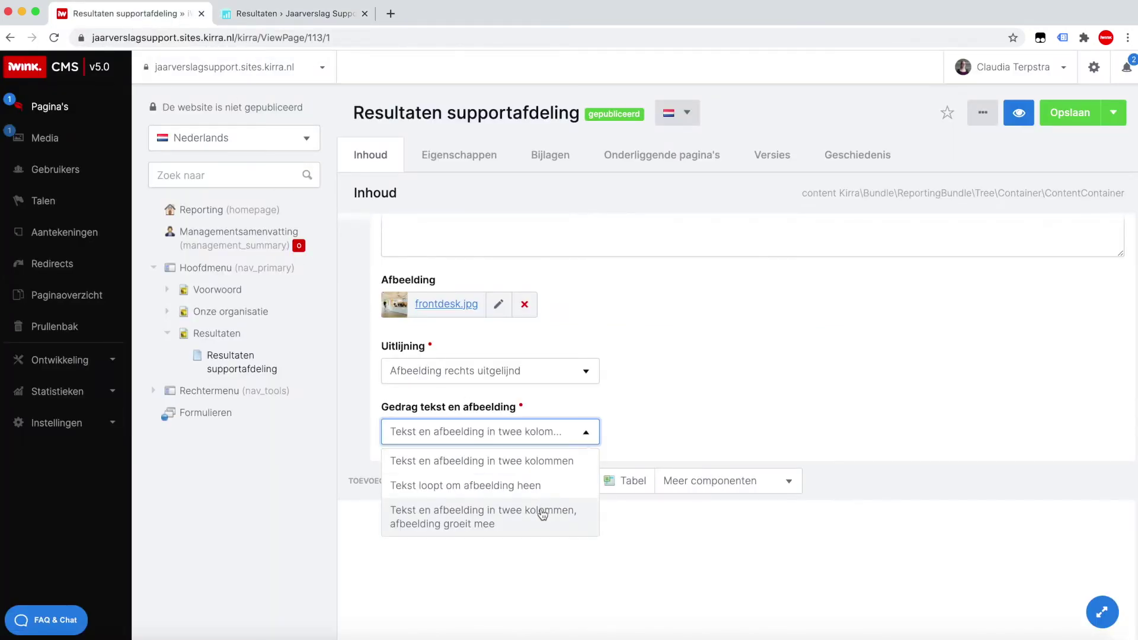
{"action": "left_click", "coordinate": [539, 518]}
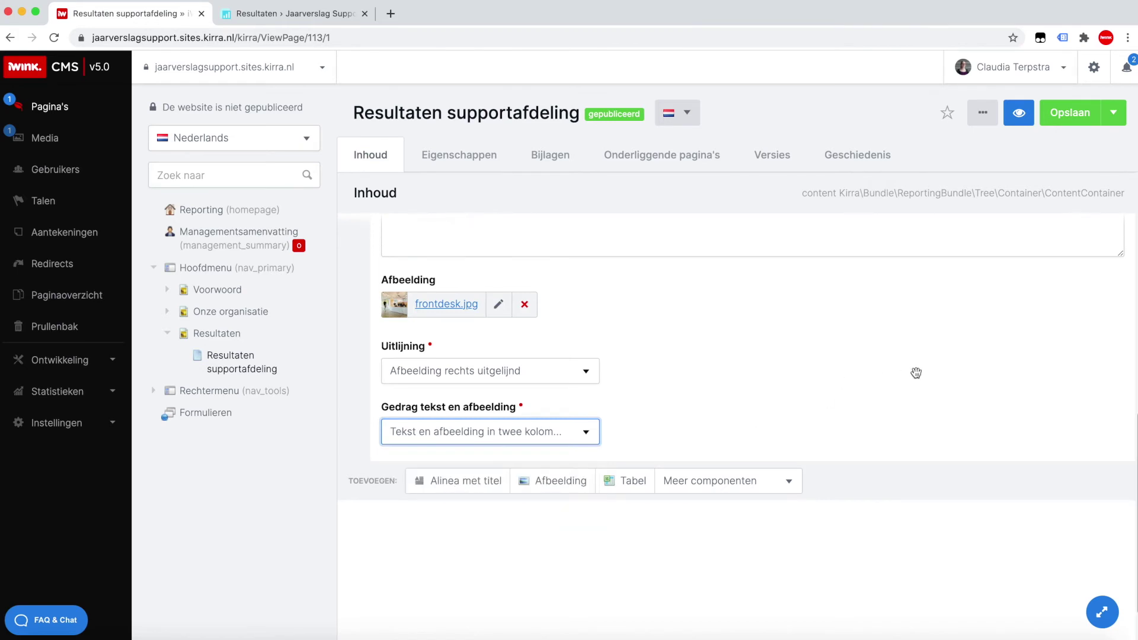
{"action": "left_click", "coordinate": [1065, 115]}
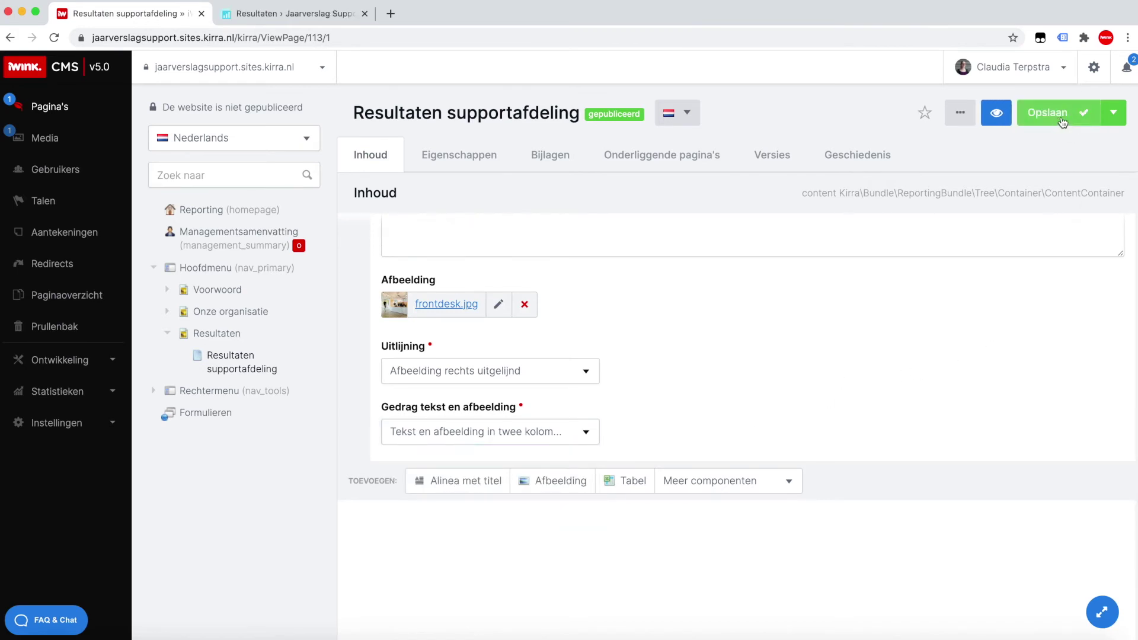
Check in the website preview how the image grows along with the text column, then return to the editor.
{"action": "left_click", "coordinate": [328, 18]}
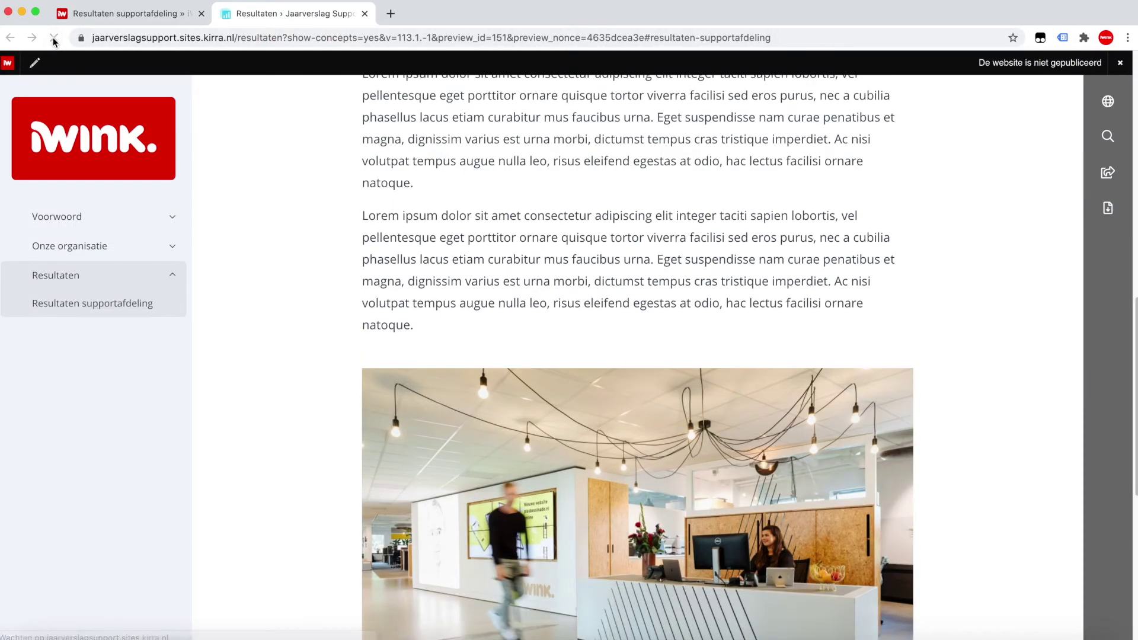
{"action": "scroll", "coordinate": [493, 264], "scroll_direction": "down", "scroll_amount": 7}
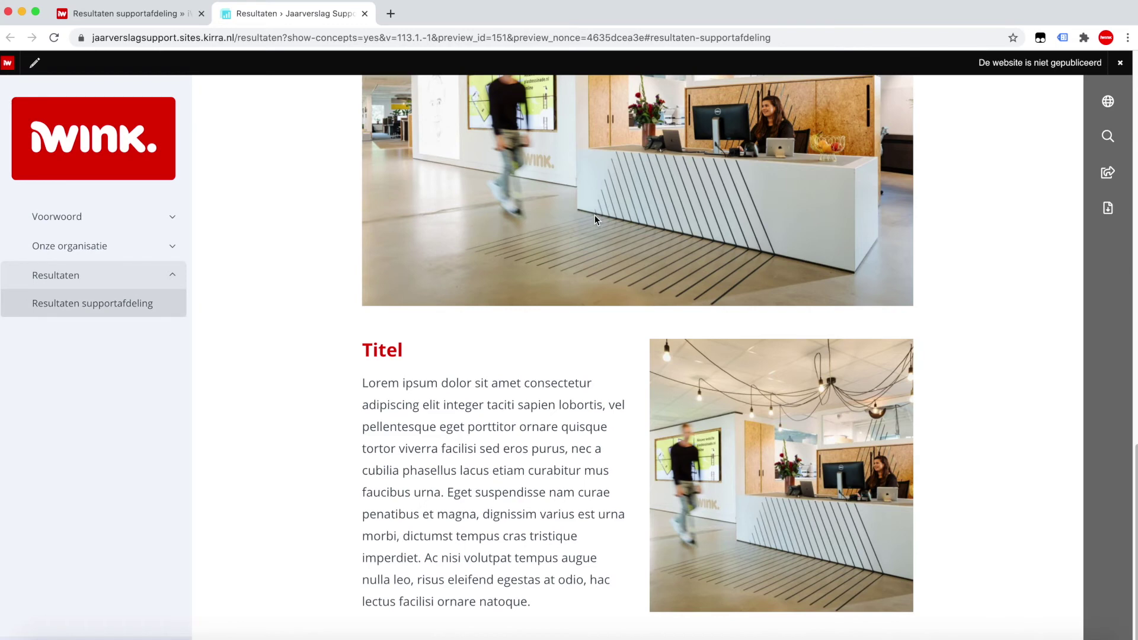
{"action": "scroll", "coordinate": [944, 264], "scroll_direction": "up", "scroll_amount": 1}
{"action": "scroll", "coordinate": [944, 264], "scroll_direction": "up", "scroll_amount": 1}
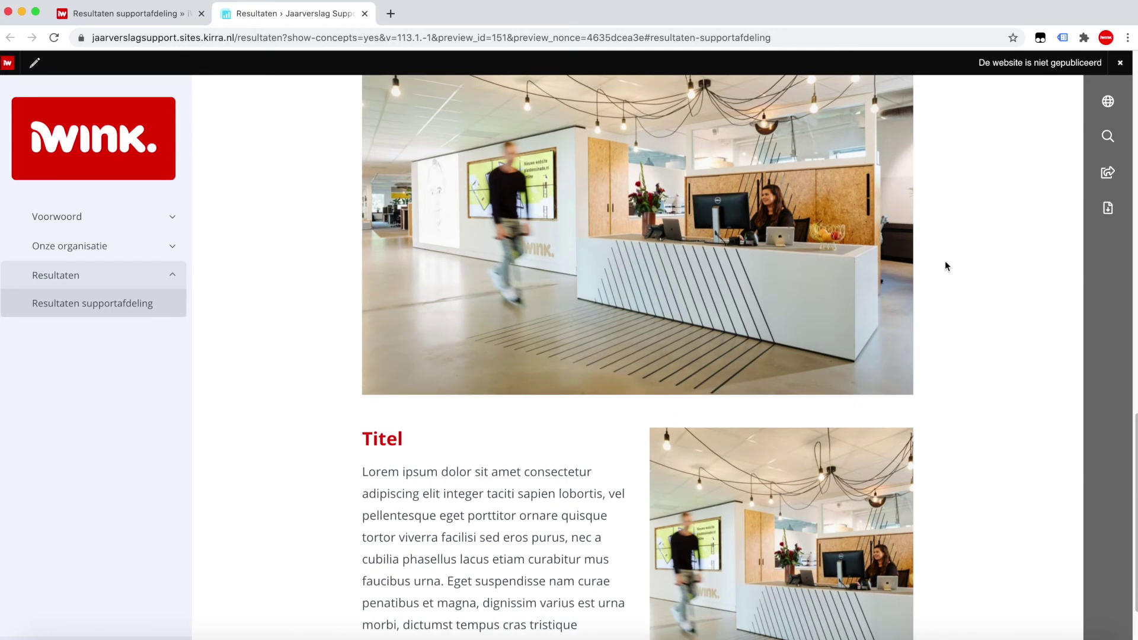
{"action": "left_click", "coordinate": [133, 16]}
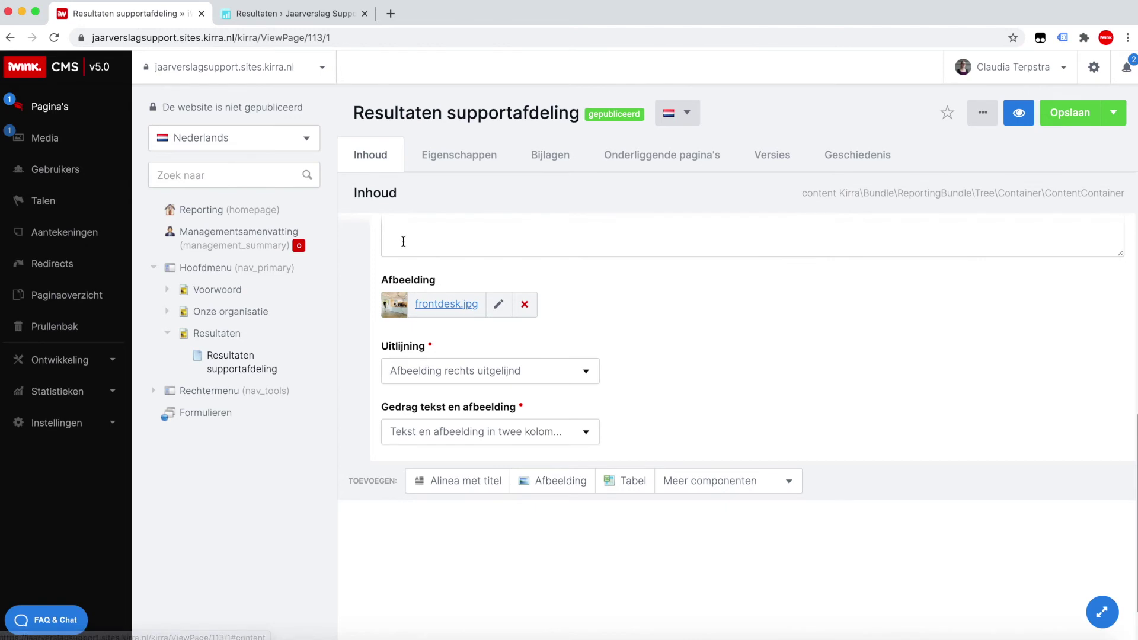
Add a Quote component with Citaat "Je moet niet alles geloven wat er op het internet staat" and Auteur "Einstein".
{"action": "scroll", "coordinate": [762, 468], "scroll_direction": "down", "scroll_amount": 5}
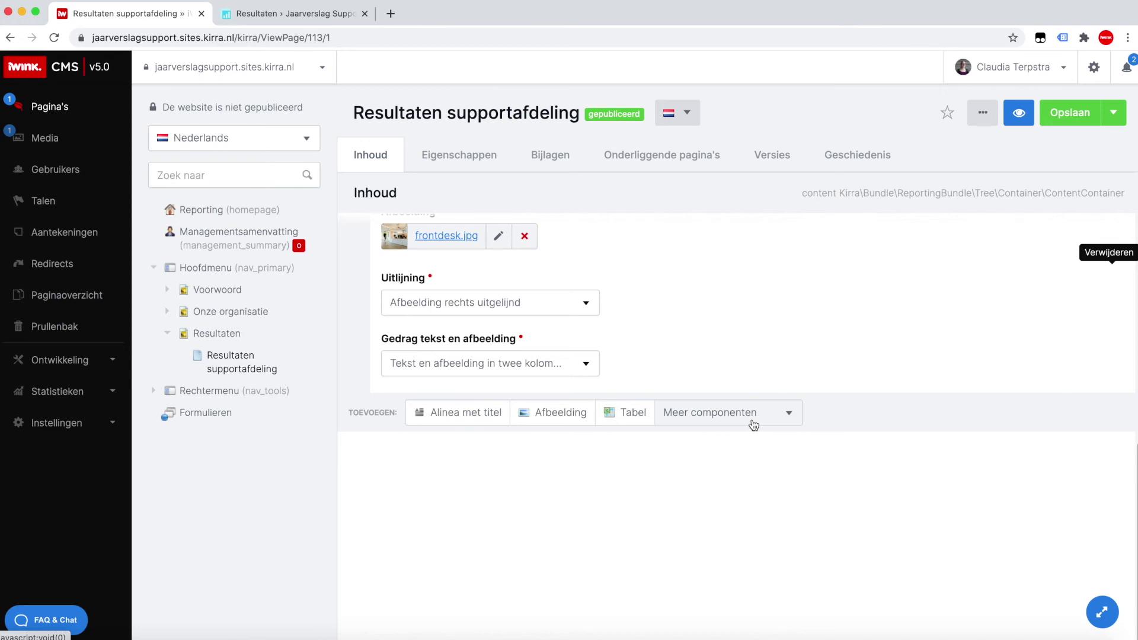
{"action": "left_click", "coordinate": [752, 413]}
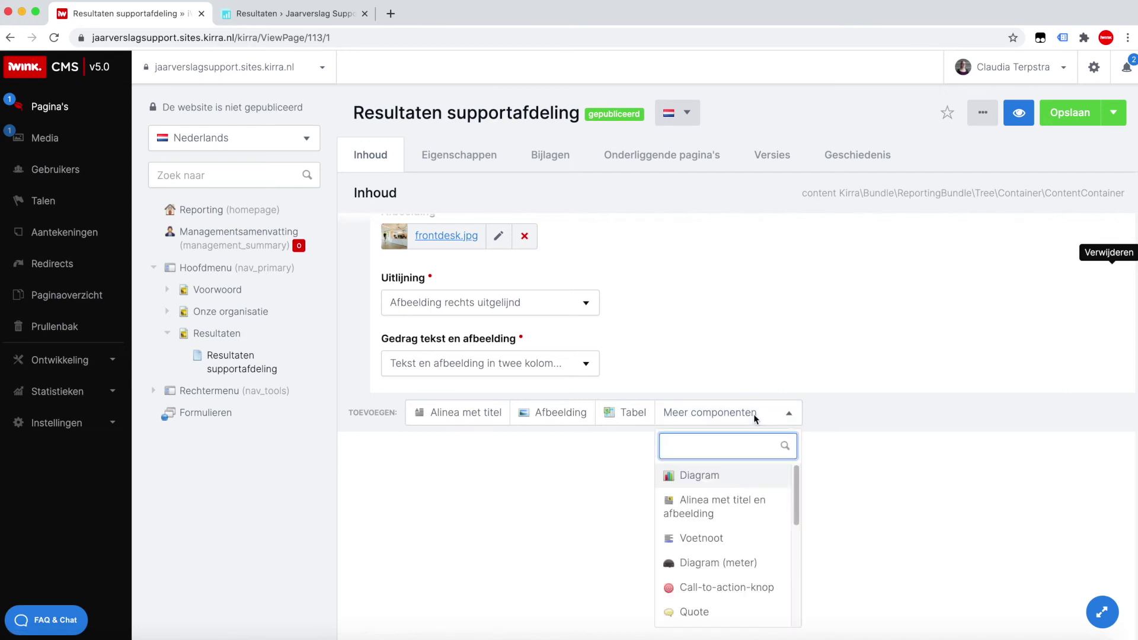
{"action": "left_click", "coordinate": [728, 611]}
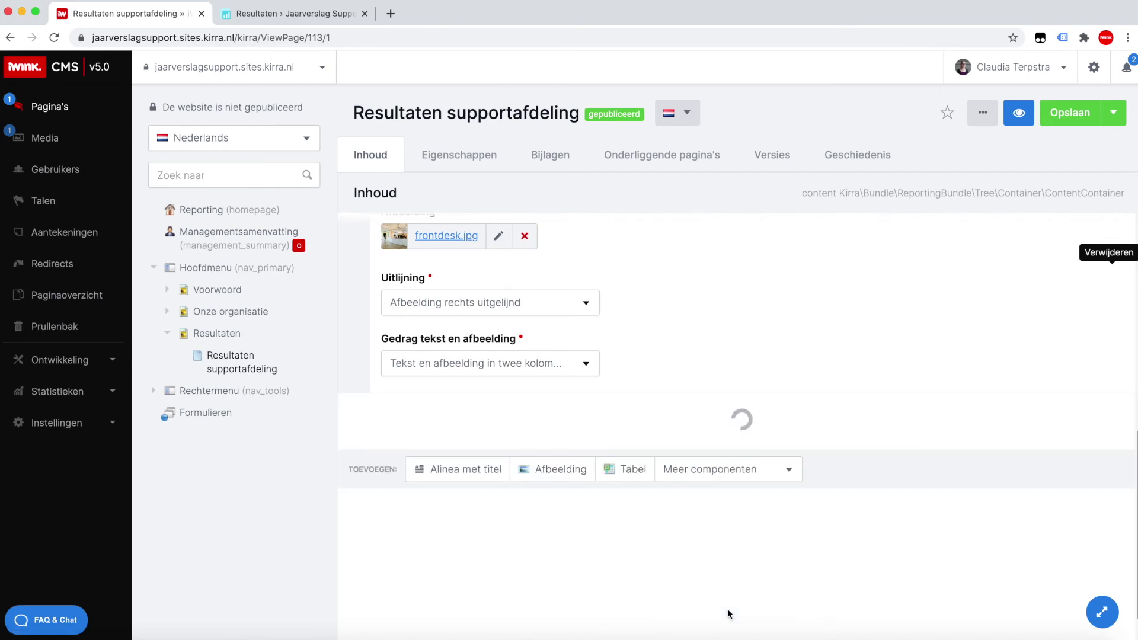
{"action": "left_click", "coordinate": [724, 390]}
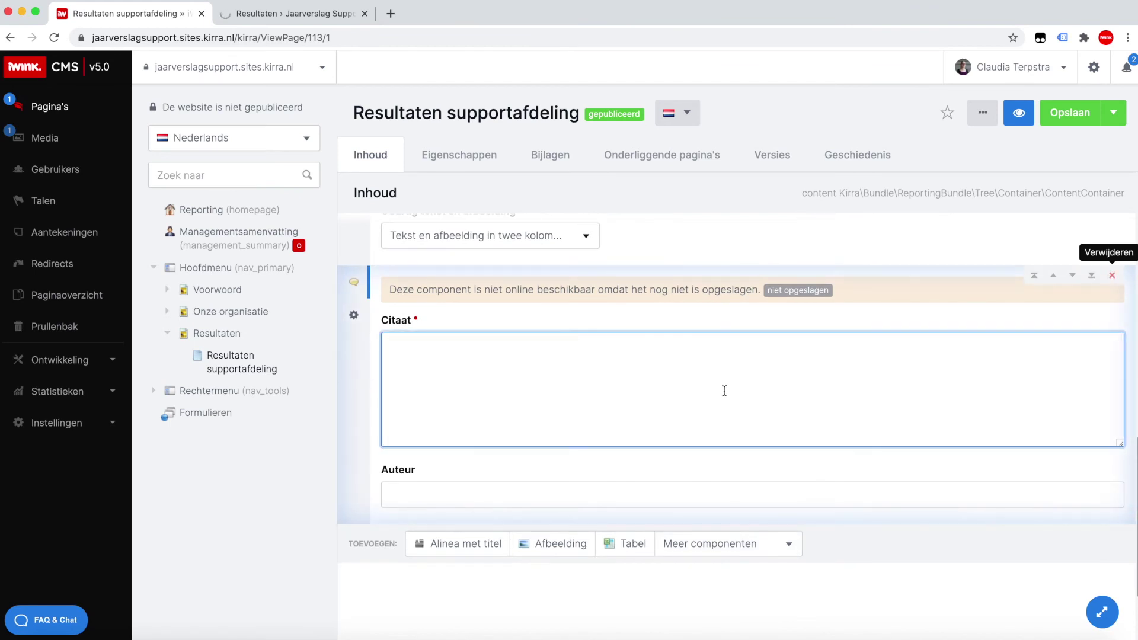
{"action": "type", "text": "Je moet niet alles geloven wat er op het internet staat"}
{"action": "key", "text": "Tab"}
{"action": "type", "text": "Einstein"}
Preview the unsaved page to examine the quote below the text-and-image component, then return to the editor.
{"action": "left_click", "coordinate": [1014, 122]}
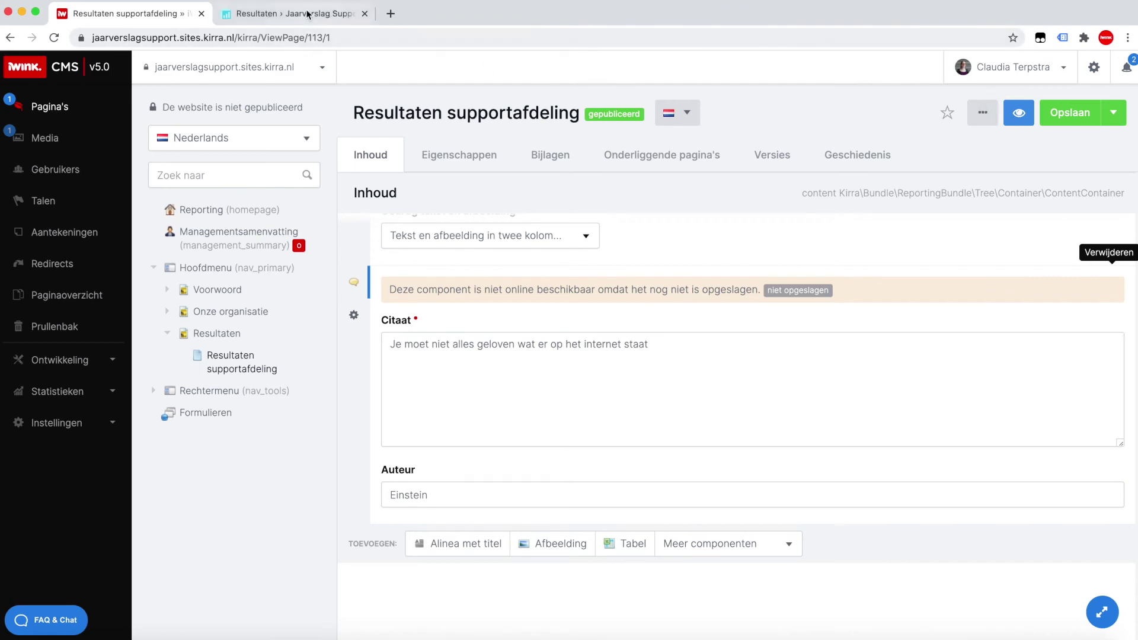
{"action": "left_click", "coordinate": [293, 13]}
{"action": "scroll", "coordinate": [419, 122], "scroll_direction": "down", "scroll_amount": 10}
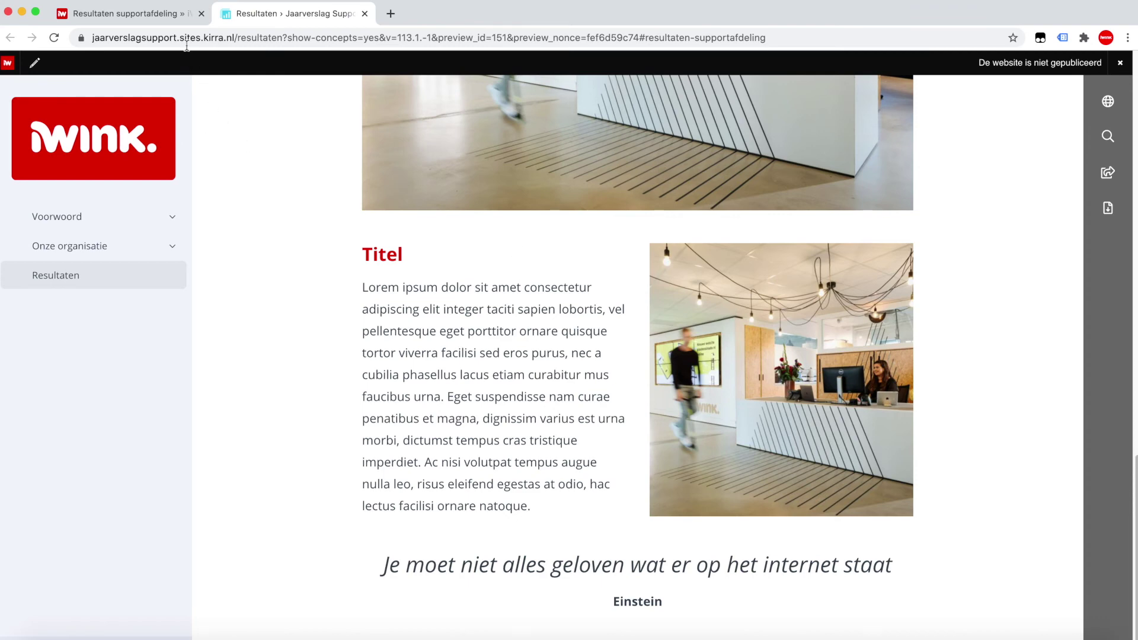
{"action": "left_click", "coordinate": [173, 13]}
Delete the Quote component and save the page.
{"action": "mouse_move", "coordinate": [960, 307]}
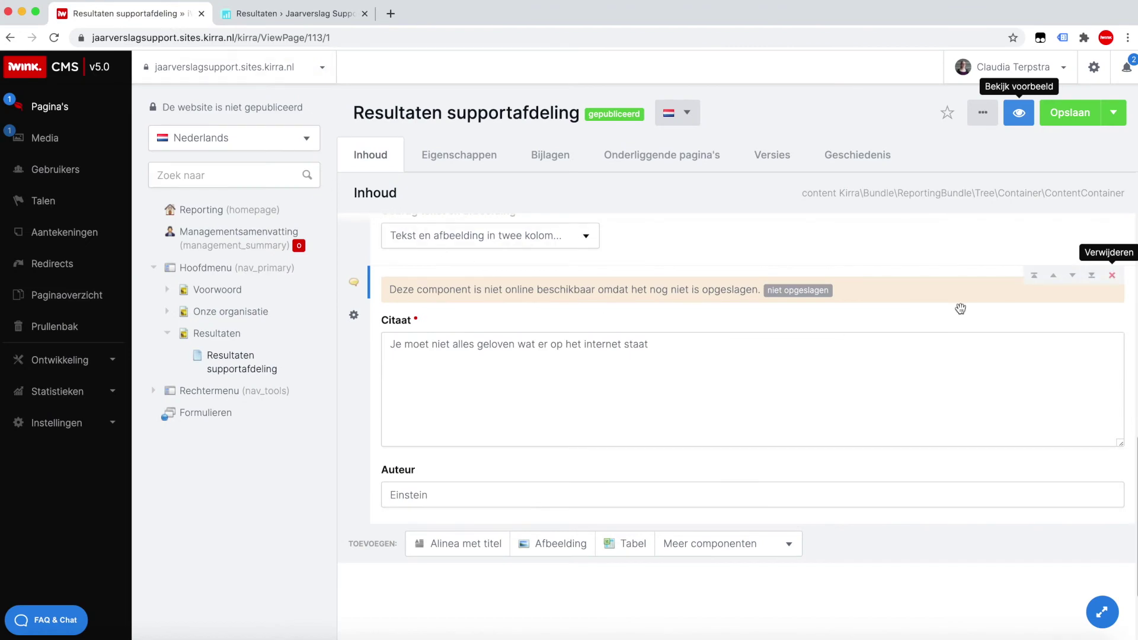
{"action": "left_click", "coordinate": [1112, 277]}
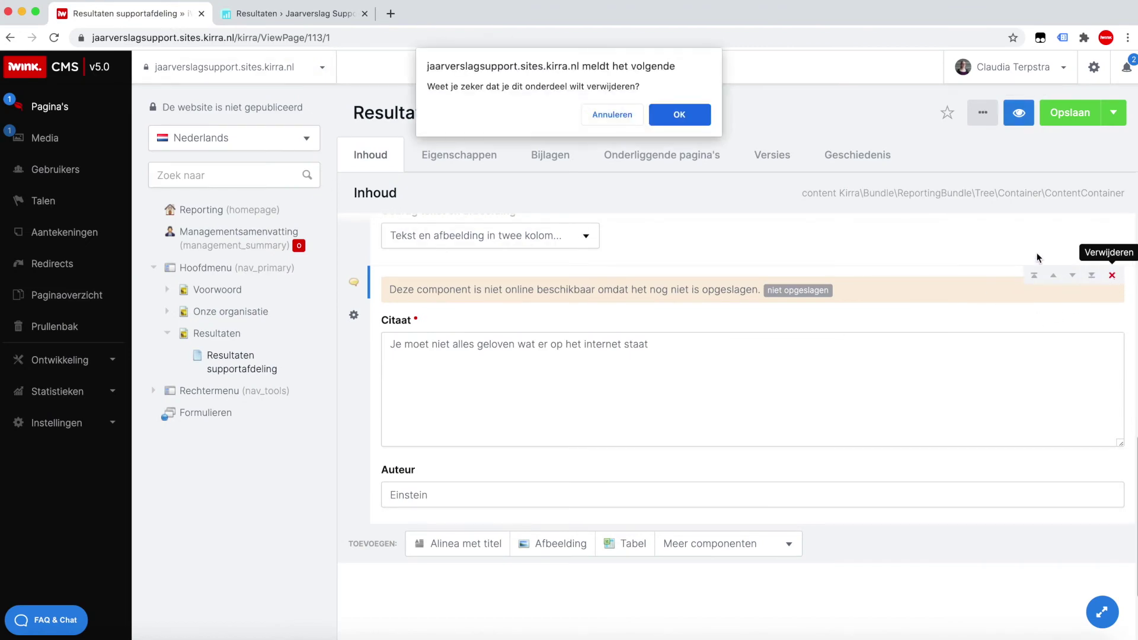
{"action": "left_click", "coordinate": [681, 116]}
{"action": "left_click", "coordinate": [1078, 118]}
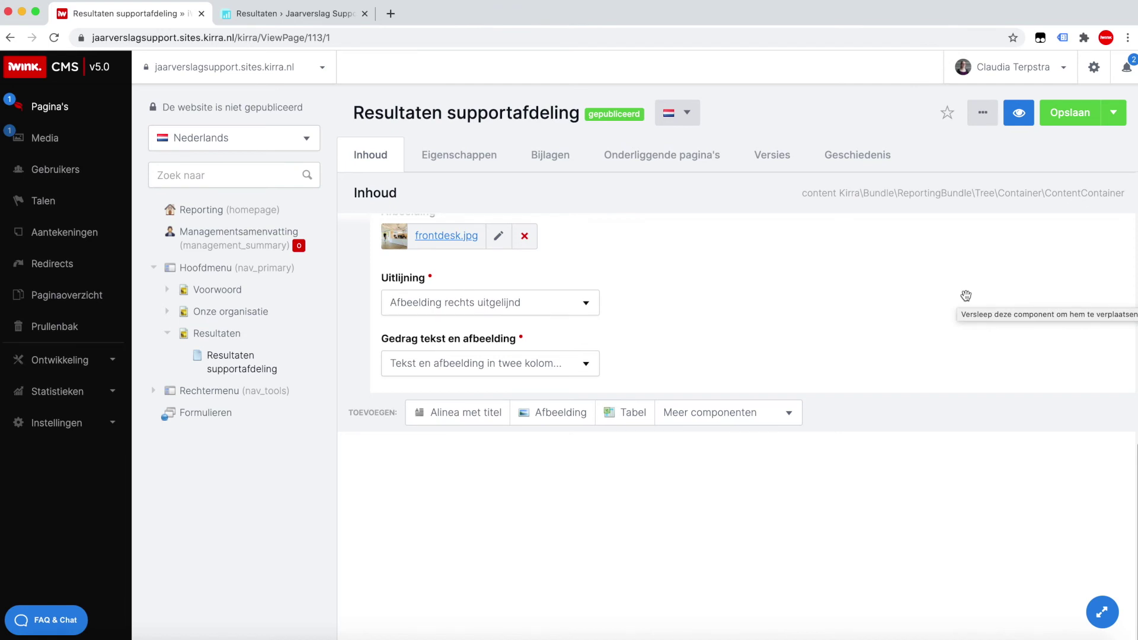
Move the Alinea met titel en afbeelding component to the very top of the page content.
{"action": "scroll", "coordinate": [965, 295], "scroll_direction": "up", "scroll_amount": 5}
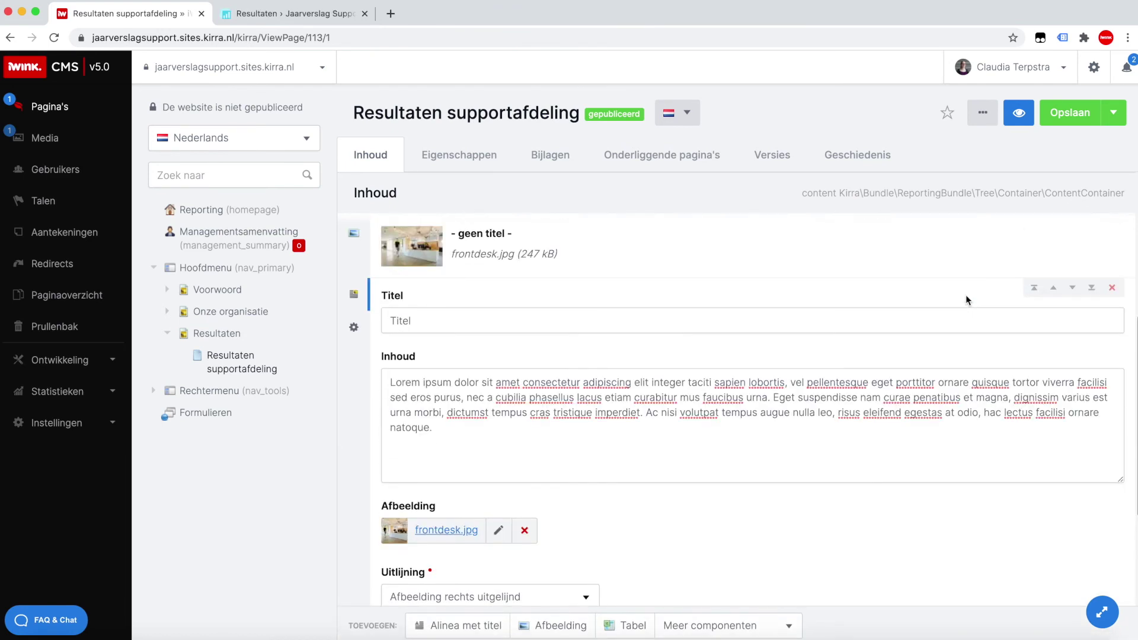
{"action": "scroll", "coordinate": [966, 298], "scroll_direction": "up", "scroll_amount": 3}
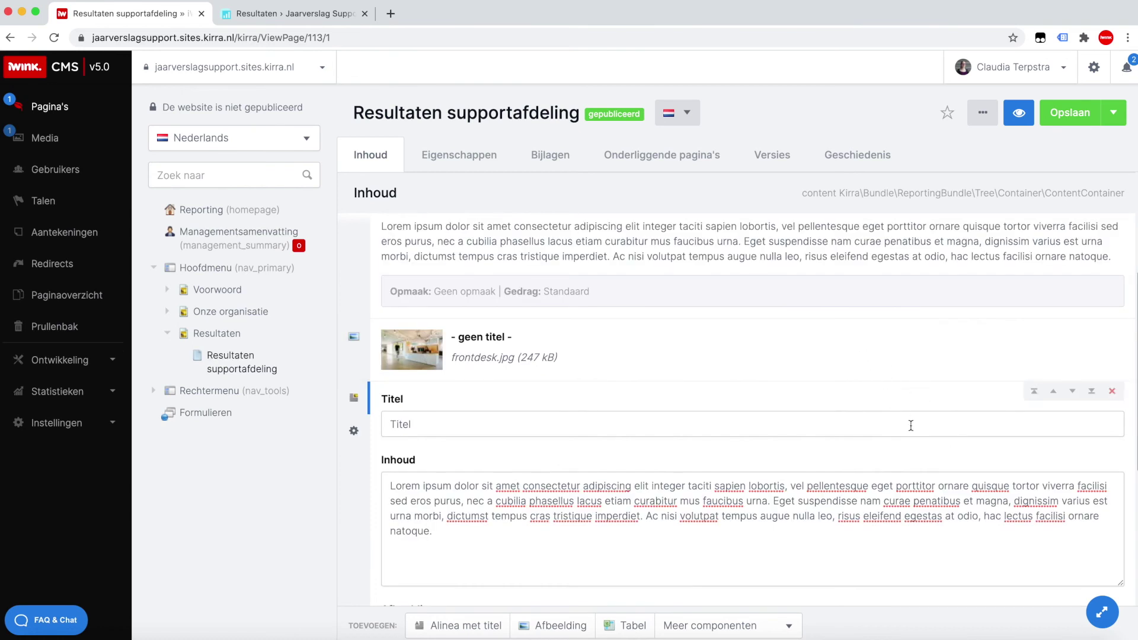
{"action": "left_click", "coordinate": [1034, 392]}
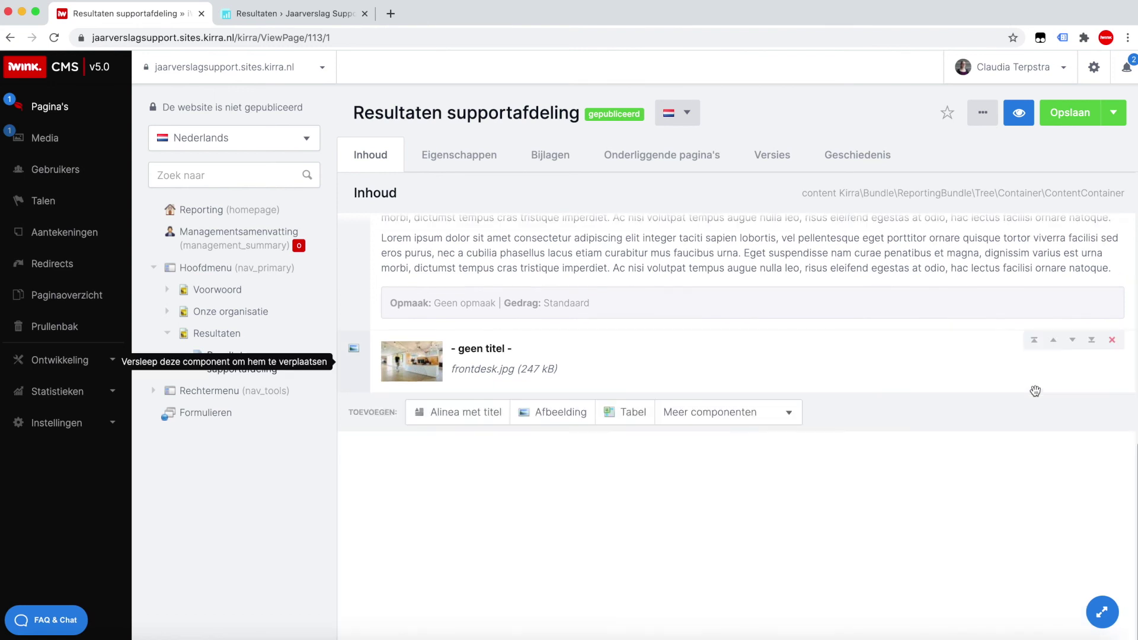
Preview the page to examine the text-and-image component above the paragraph, and return to the editor.
{"action": "left_click", "coordinate": [1034, 391]}
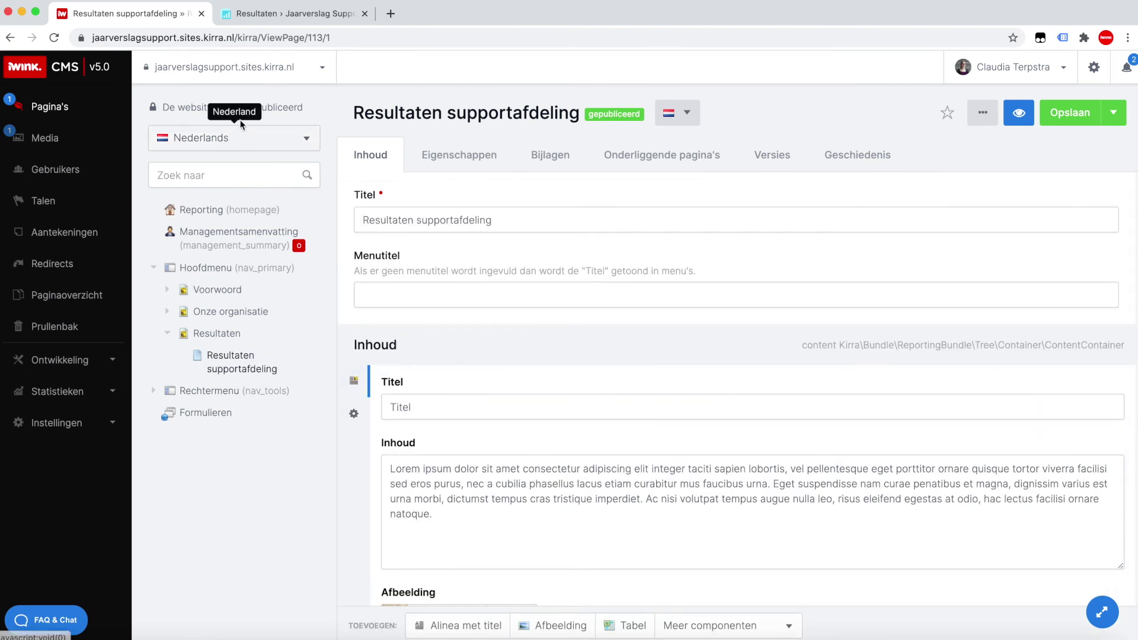
{"action": "left_click", "coordinate": [274, 22]}
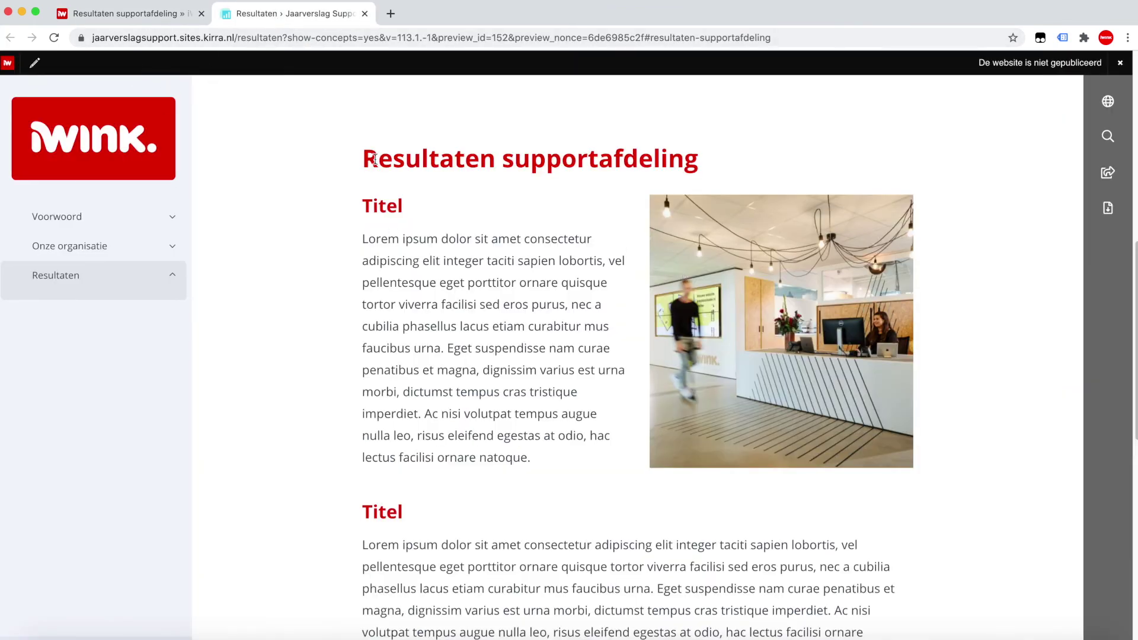
{"action": "left_click", "coordinate": [161, 18]}
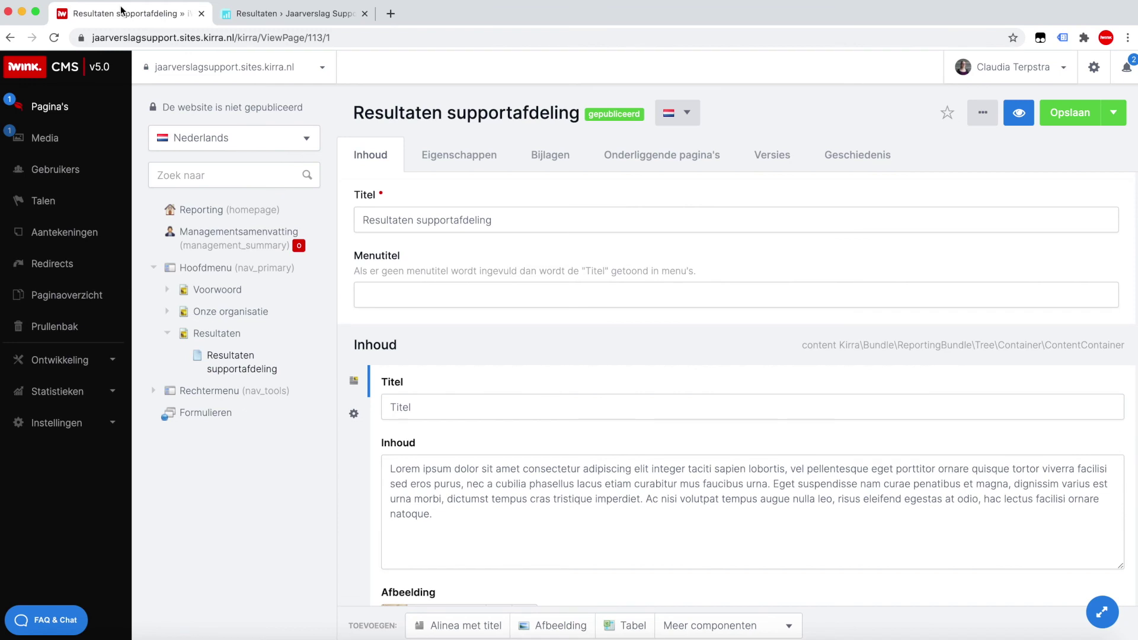
Move the Alinea met titel component below the separate frontdesk.jpg image component and save the page.
{"action": "scroll", "coordinate": [533, 255], "scroll_direction": "down", "scroll_amount": 5}
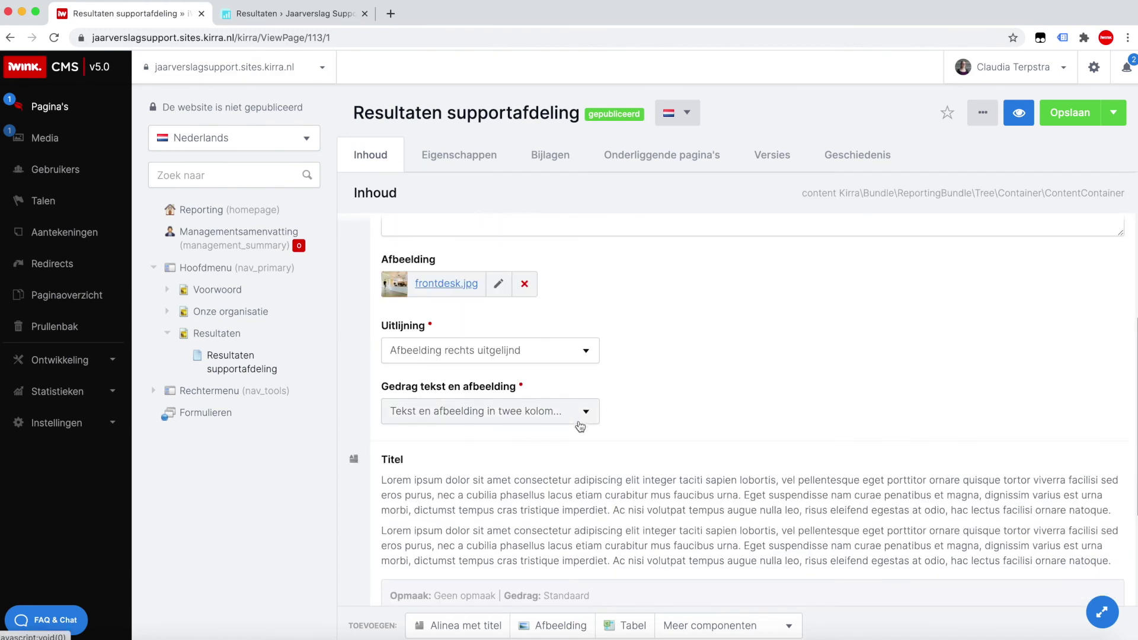
{"action": "left_click", "coordinate": [590, 460]}
{"action": "left_click_drag", "start_coordinate": [590, 461], "coordinate": [589, 526]}
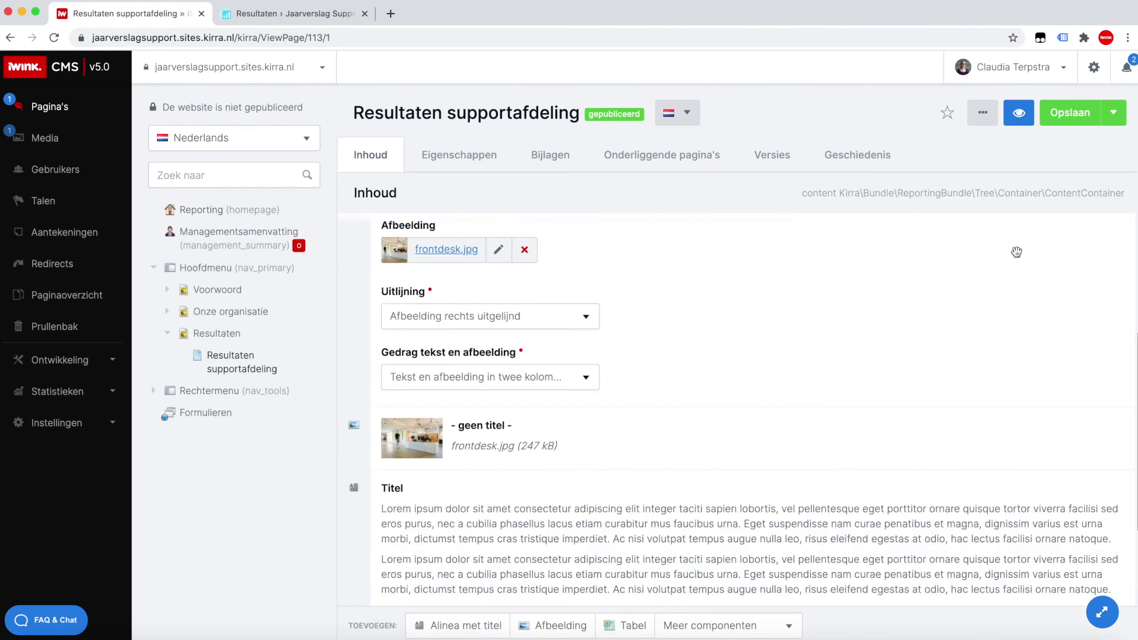
{"action": "left_click", "coordinate": [1070, 120]}
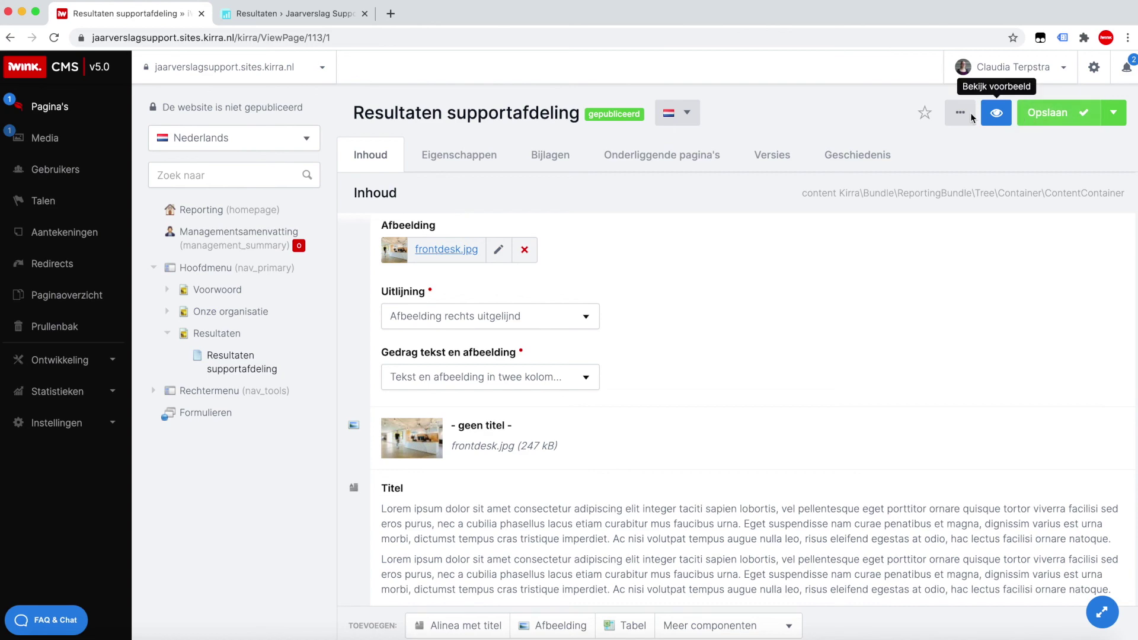
Preview the page to examine the order of the text-and-image, image and paragraph components, and return to the editor.
{"action": "left_click", "coordinate": [344, 18]}
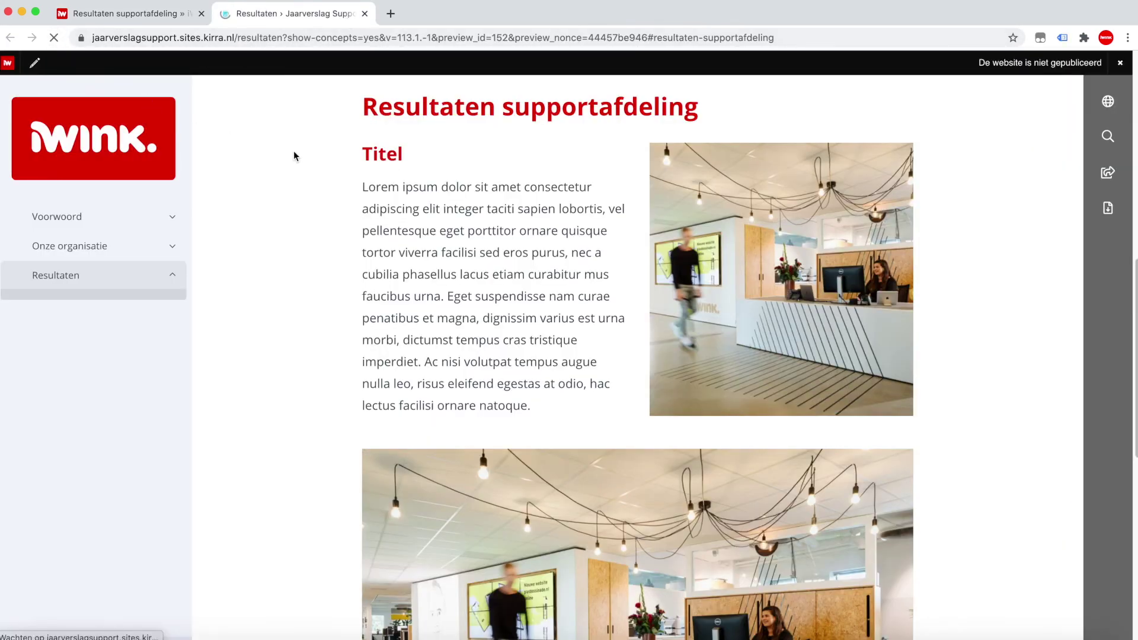
{"action": "scroll", "coordinate": [486, 256], "scroll_direction": "down", "scroll_amount": 5}
{"action": "scroll", "coordinate": [485, 256], "scroll_direction": "down", "scroll_amount": 5}
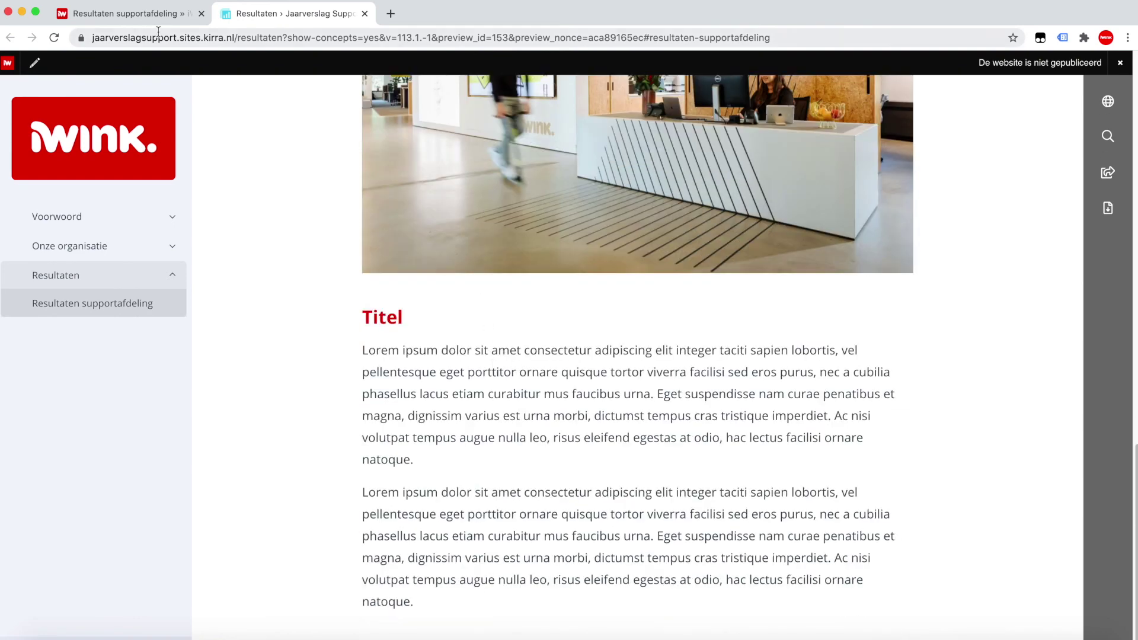
{"action": "left_click", "coordinate": [157, 22]}
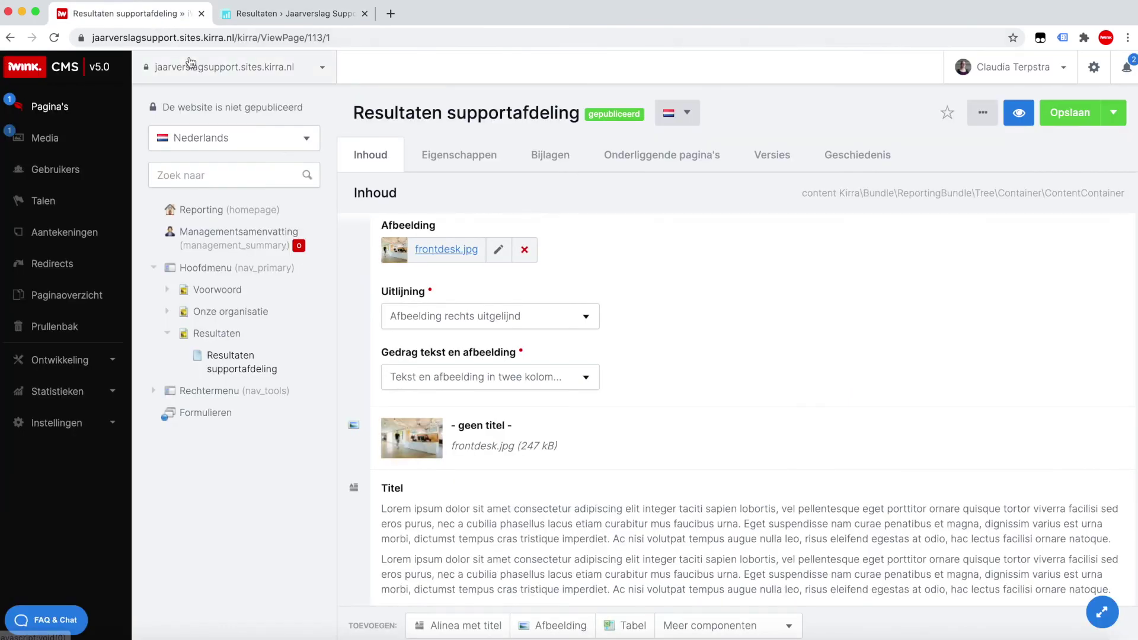